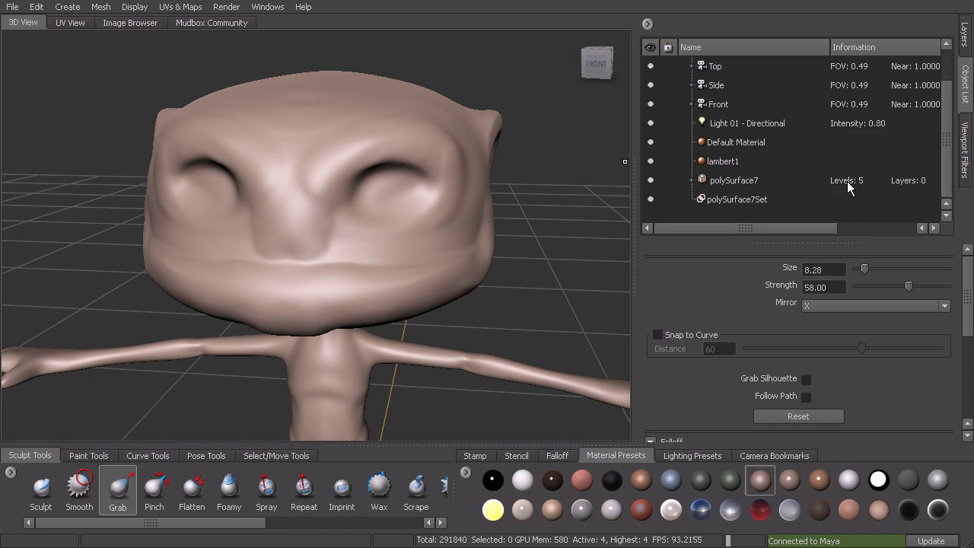
Step: Add another subdivision level to the polySurface7 mesh and expand its levels to examine their face counts
left_click(692, 181)
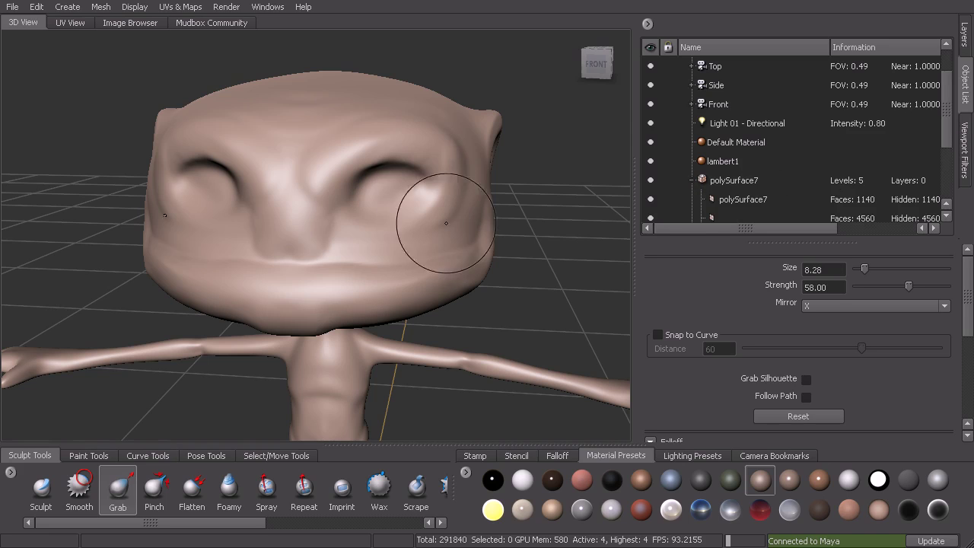
key("shift+d")
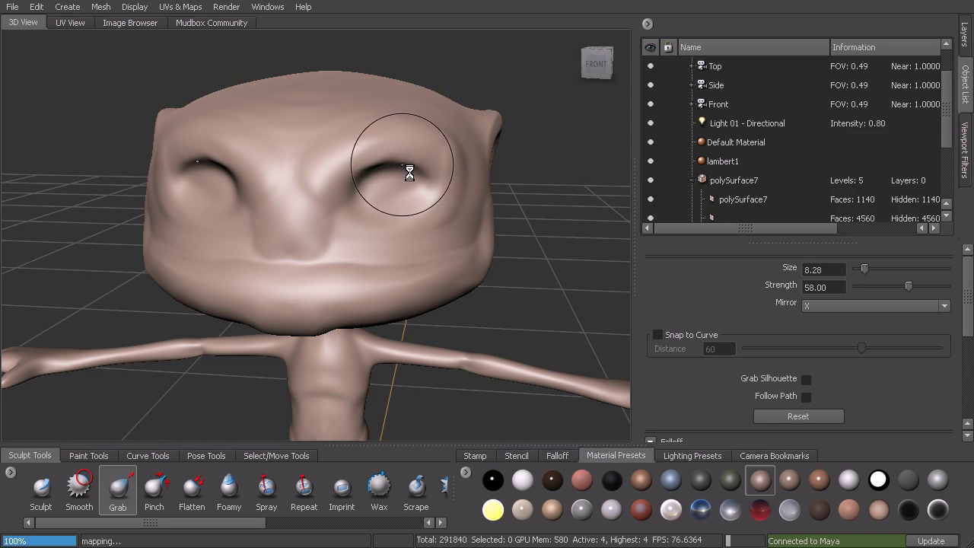
mouse_move(377, 222)
left_mouse_down("alt")
mouse_move(387, 215)
mouse_move(381, 206)
left_mouse_up("alt")
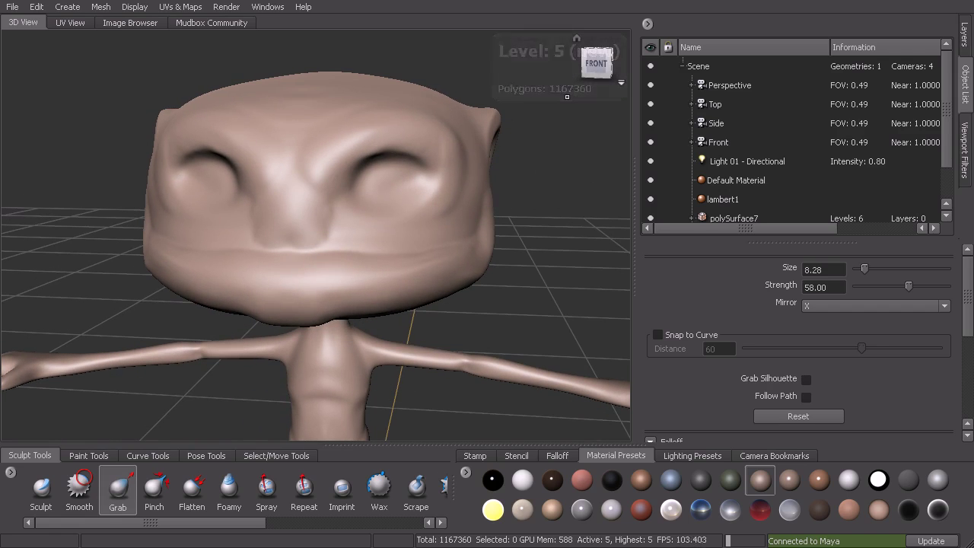
left_click_drag(947, 125, 950, 169)
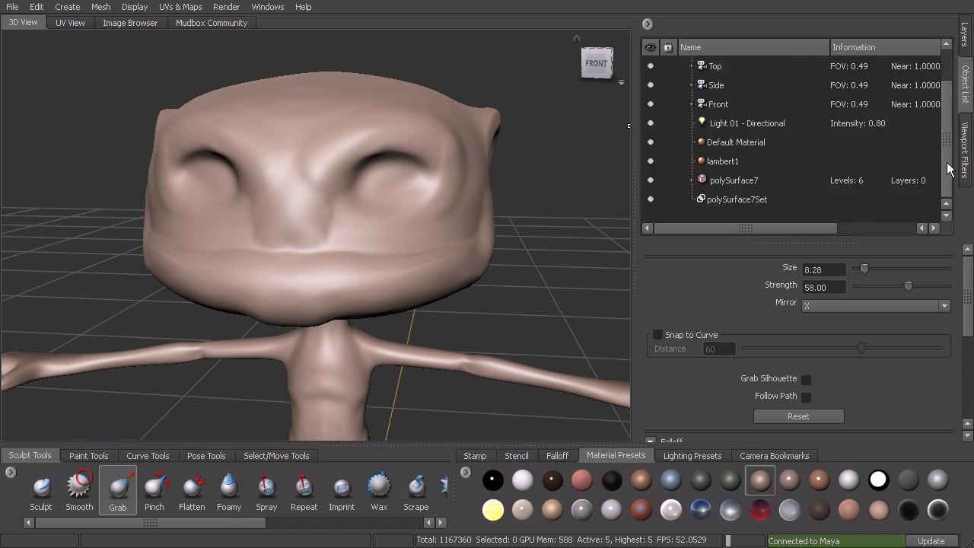
left_click(689, 181)
left_click_drag(942, 110, 947, 165)
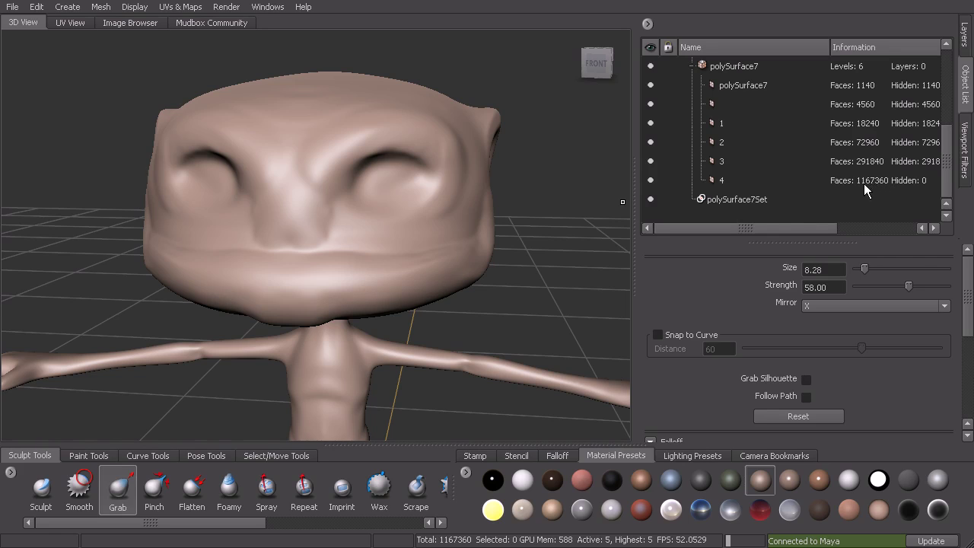
left_click_drag(750, 226, 778, 217)
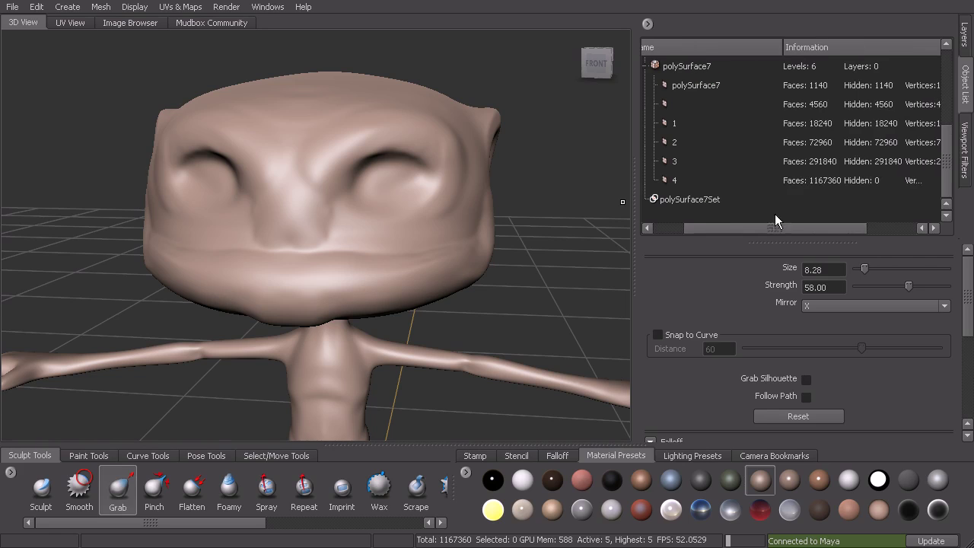
Step: Set up the Sculpt brush with the blue checkered stamp that has a dark vertical band, at strength 100
right_click_drag(282, 218, 396, 198, "alt")
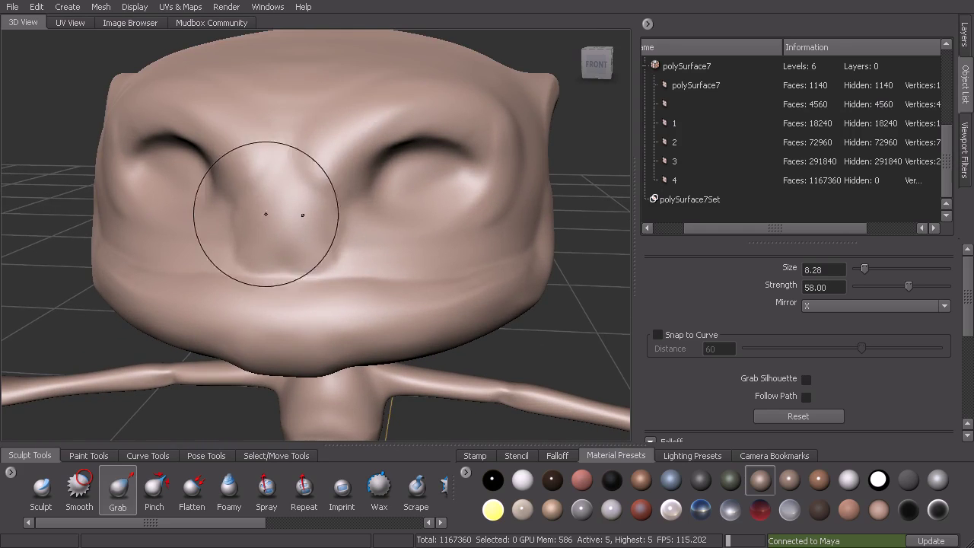
left_click_drag(296, 168, 325, 202)
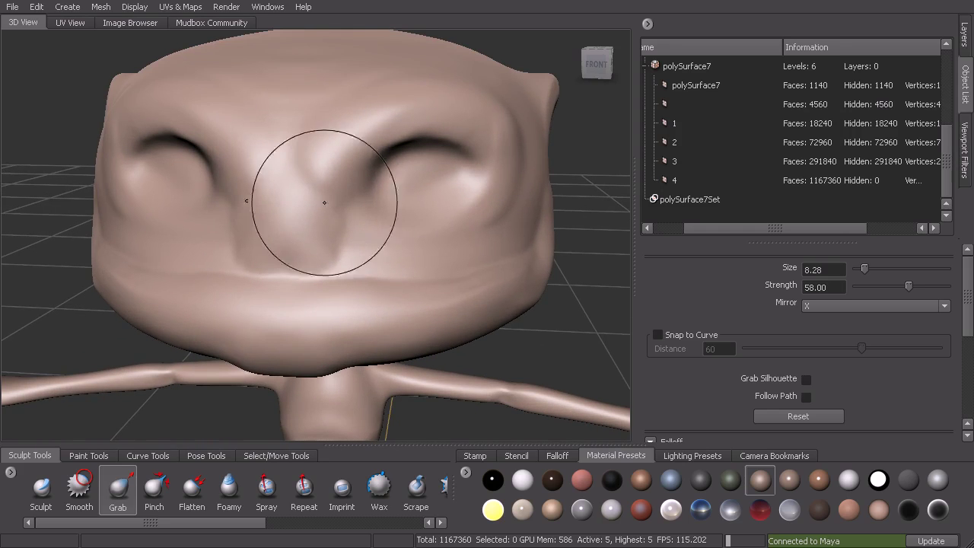
mouse_move(449, 125)
right_mouse_down("alt")
mouse_move(413, 170)
mouse_move(369, 183)
right_mouse_up("alt")
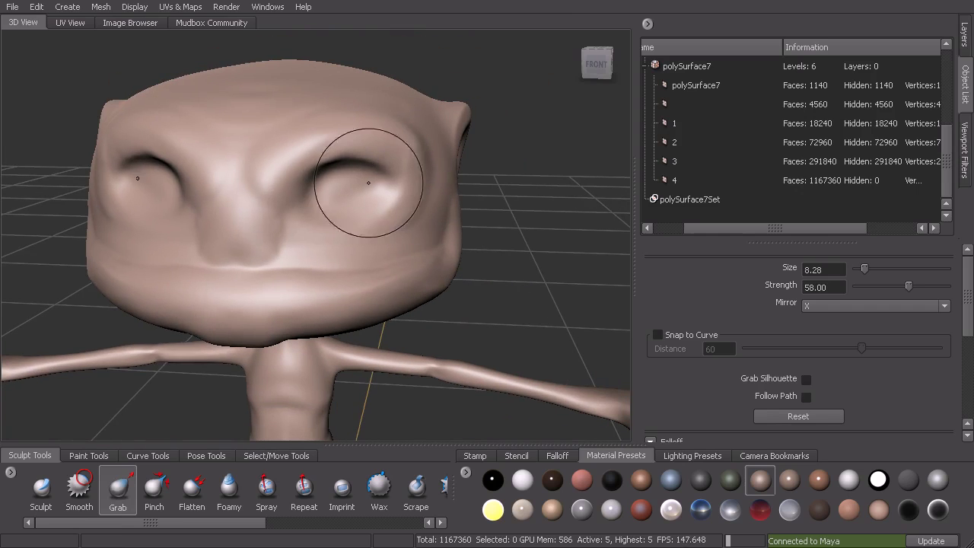
left_click(44, 491)
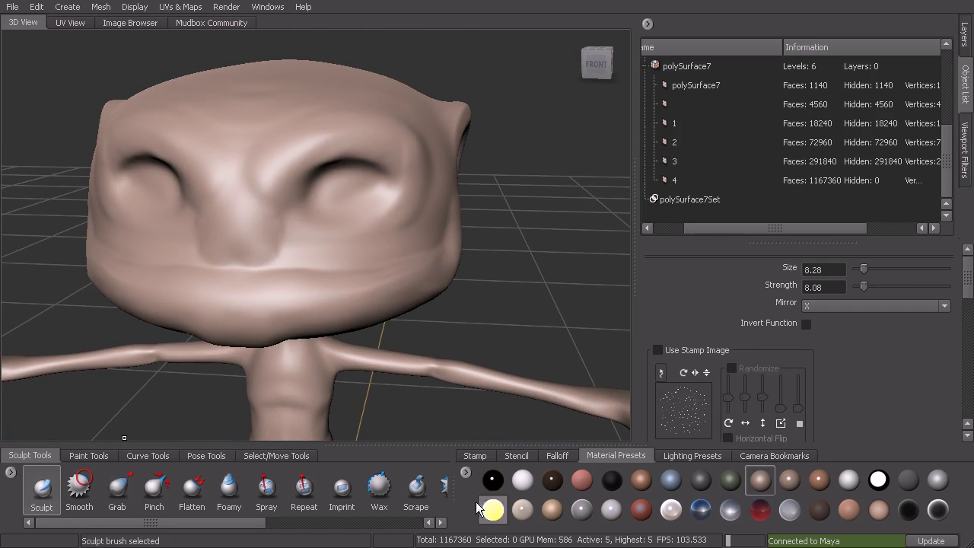
left_click(474, 455)
left_click_drag(516, 523, 723, 539)
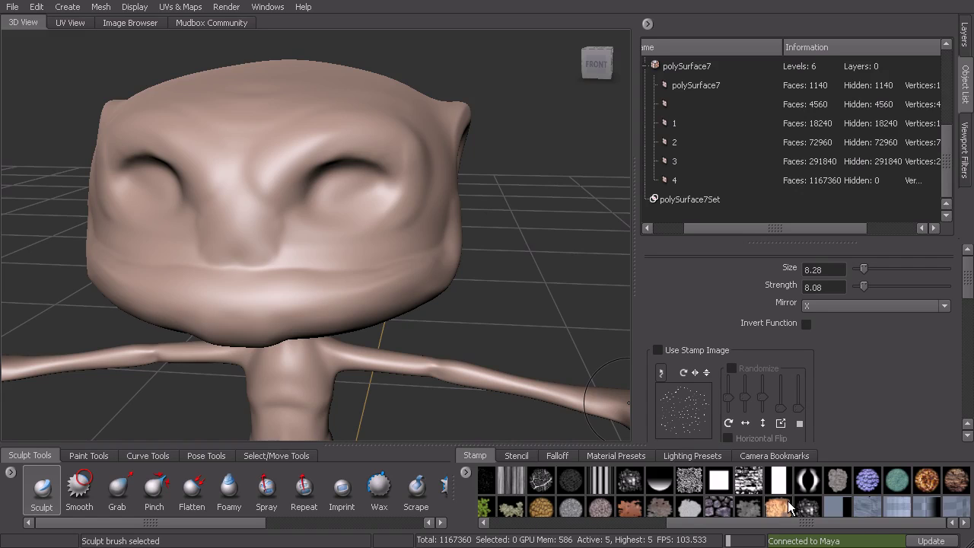
left_click(910, 517)
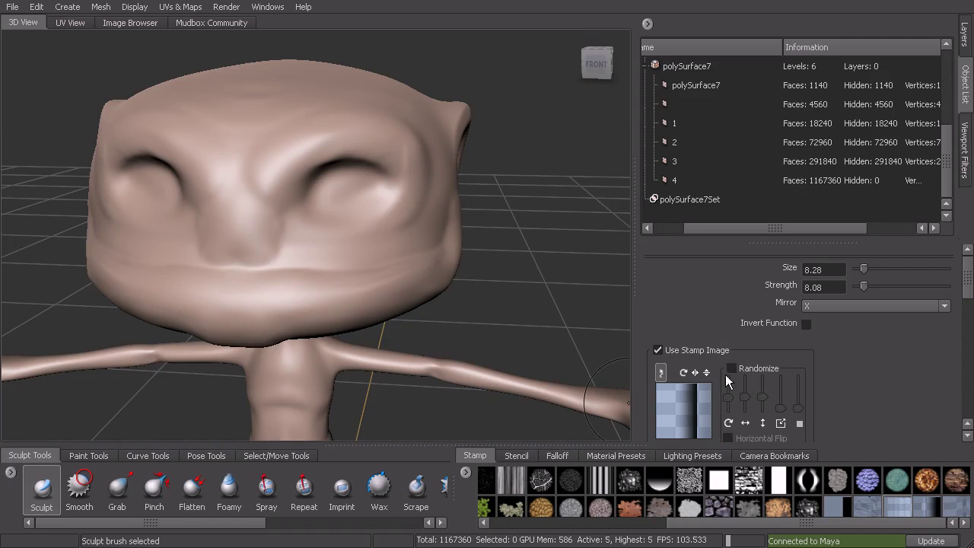
left_click_drag(324, 165, 263, 212, "alt")
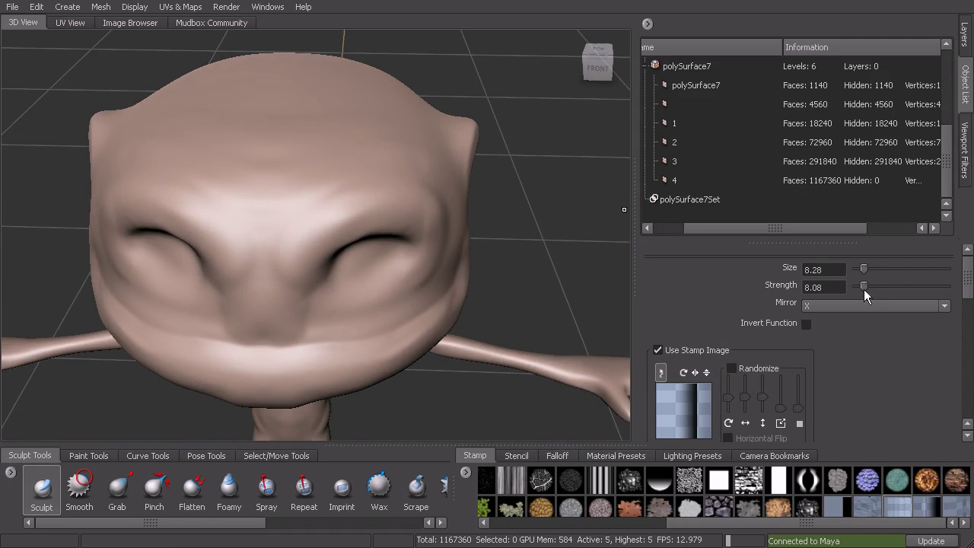
mouse_move(284, 226)
left_mouse_down()
mouse_move(346, 181)
mouse_move(395, 170)
left_mouse_up()
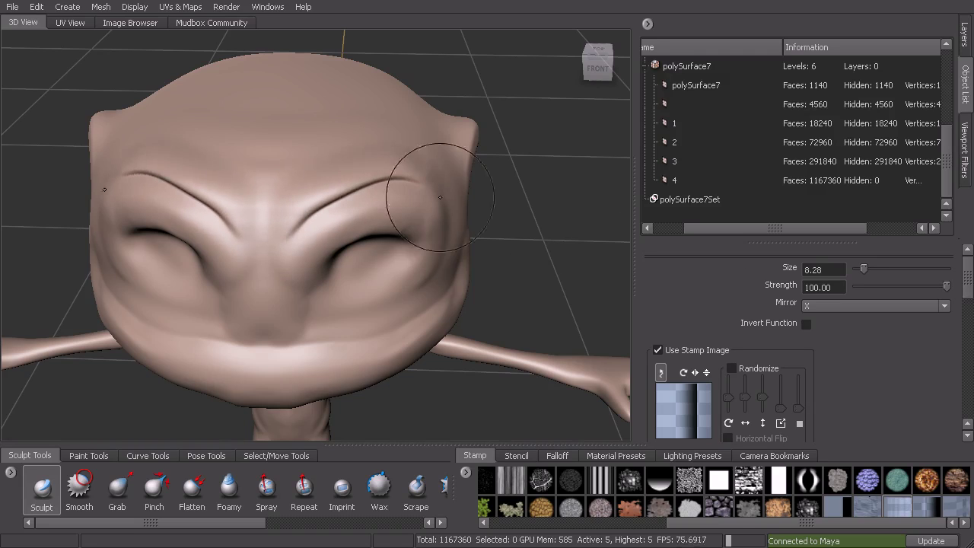
left_click_drag(440, 198, 385, 167, "alt")
right_click_drag(385, 167, 396, 163, "alt")
middle_click_drag(395, 163, 430, 208, "alt")
mouse_move(342, 196)
left_mouse_down("alt")
mouse_move(400, 164)
mouse_move(403, 145)
left_mouse_up("alt")
key("ctrl+z")
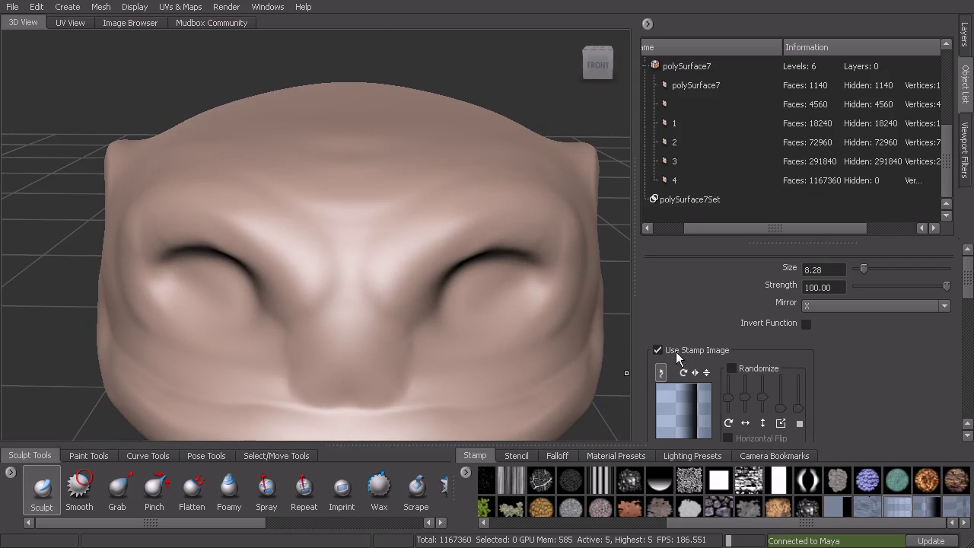
mouse_move(398, 309)
left_mouse_down()
mouse_move(381, 276)
mouse_move(382, 253)
mouse_move(378, 276)
mouse_move(400, 325)
mouse_move(422, 292)
left_mouse_up()
key("ctrl+z")
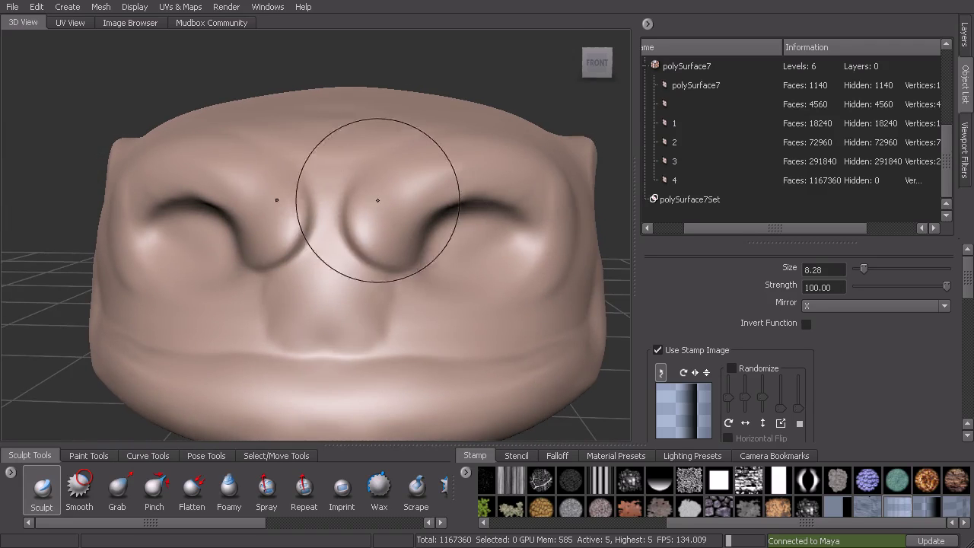
key("ctrl+z")
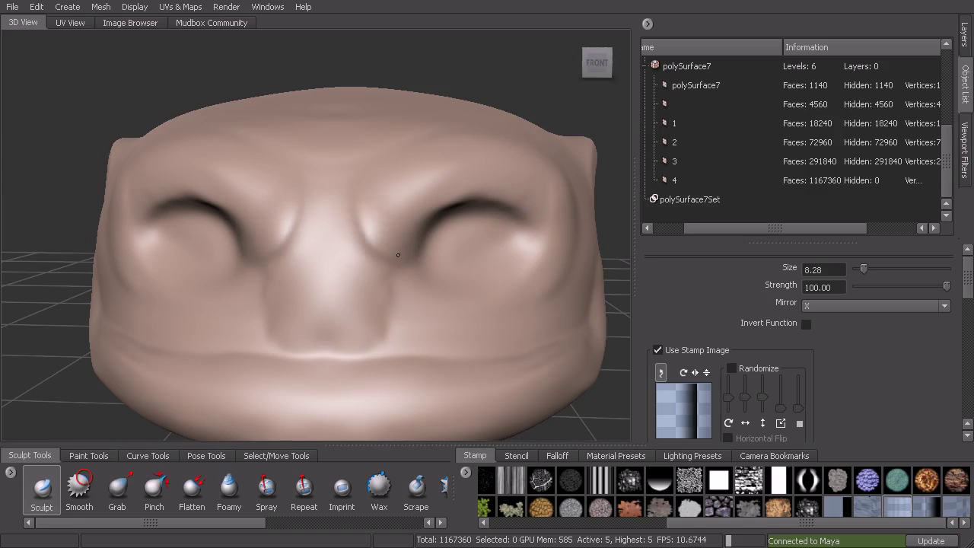
Step: Sculpt a thick raised brow ridge curving over and around both eye sockets, and smooth its ends
mouse_move(413, 239)
left_mouse_down()
mouse_move(393, 203)
mouse_move(417, 171)
left_mouse_up()
key("ctrl+z")
left_click_drag(567, 217, 508, 268, "alt")
key("shift")
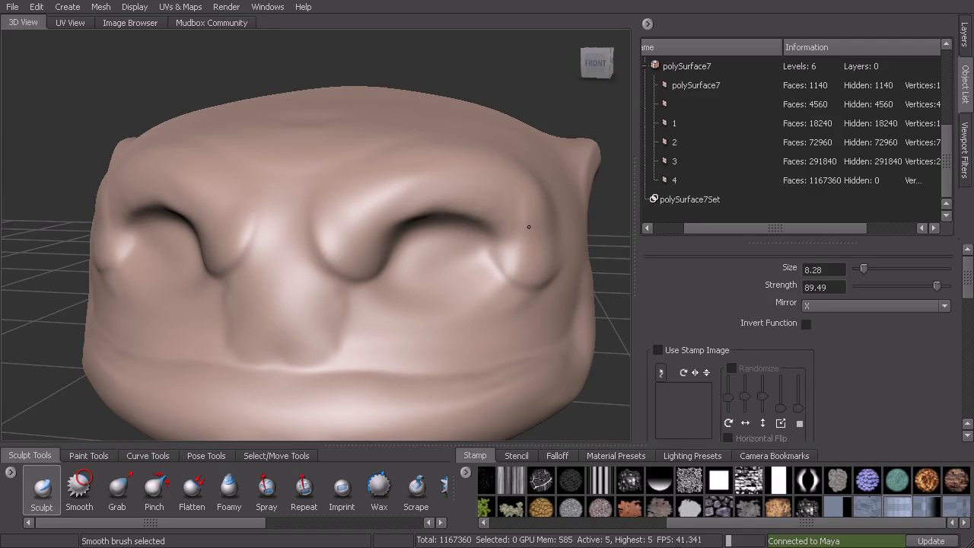
Step: Sculpt the lower part of the nose just above the mouth to define its shape
left_click_drag(349, 264, 362, 257, "alt")
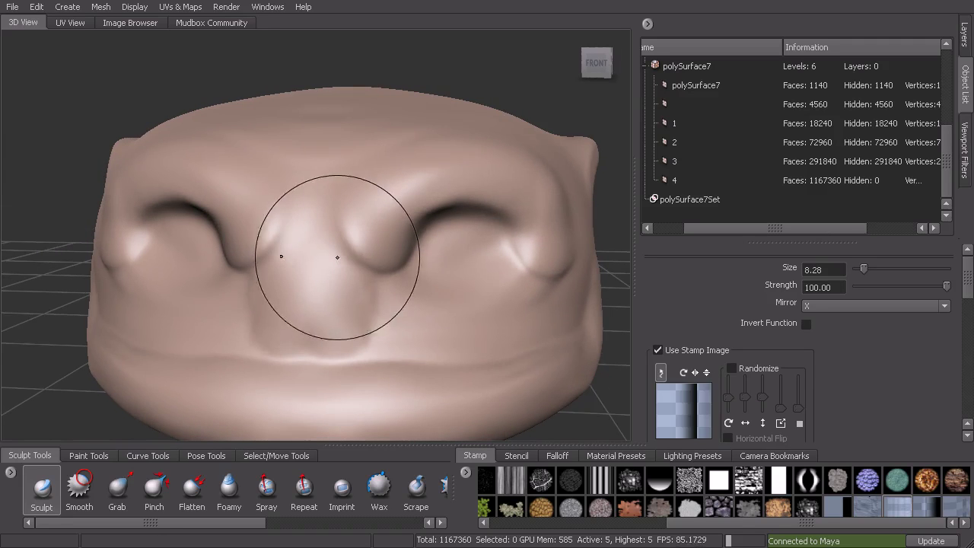
mouse_move(350, 314)
left_mouse_down()
mouse_move(327, 335)
mouse_move(348, 315)
mouse_move(343, 340)
left_mouse_up()
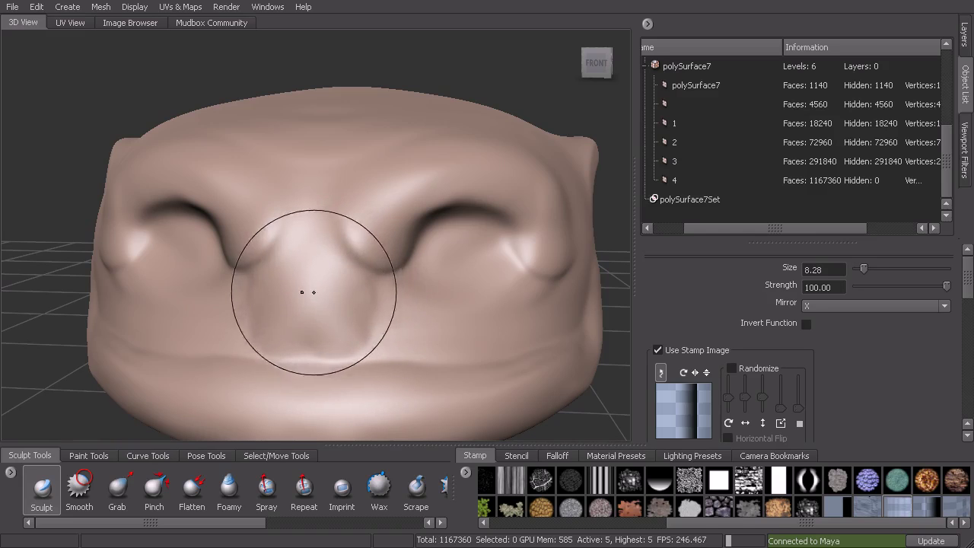
left_click_drag(500, 352, 422, 303, "alt")
middle_click_drag(422, 304, 412, 310, "alt")
Step: Carve a sharp mouth line across the full width of the face between the lips
left_click_drag(317, 350, 384, 344)
key("ctrl+z")
left_click_drag(607, 294, 571, 354, "alt")
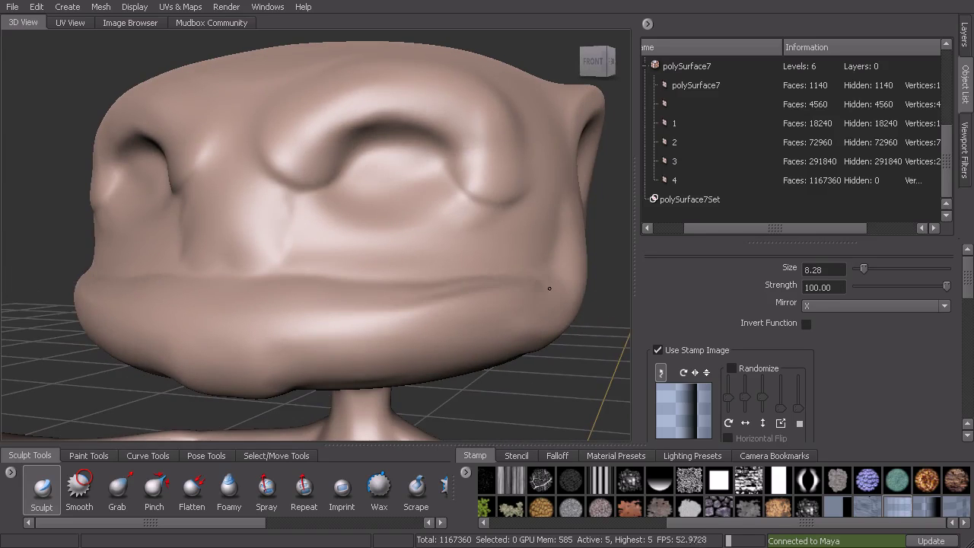
mouse_move(500, 301)
left_mouse_down()
mouse_move(357, 319)
mouse_move(229, 318)
left_mouse_up()
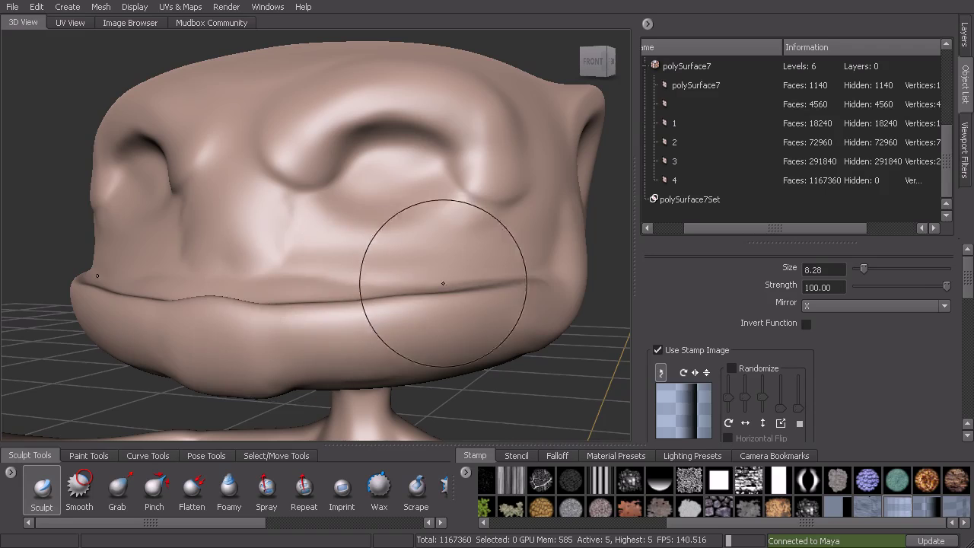
key("shift")
mouse_move(516, 275)
left_mouse_down("alt")
mouse_move(300, 270)
mouse_move(379, 279)
left_mouse_up("alt")
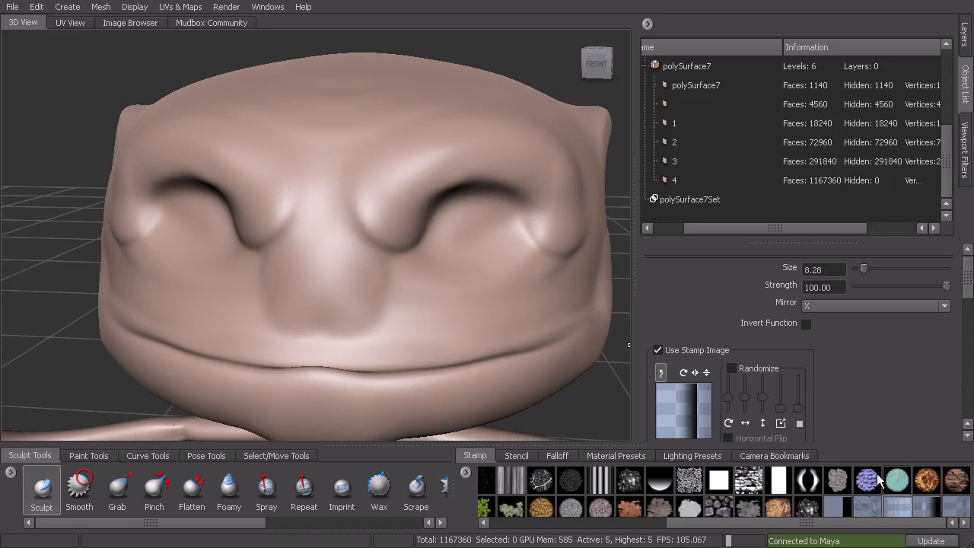
Step: Switch to the checkered stamp with its dark band on the opposite side and sculpt folds between the brows and two nostrils
left_click(968, 514)
left_click_drag(339, 170, 372, 241)
mouse_move(340, 186)
left_mouse_down()
mouse_move(347, 227)
mouse_move(330, 241)
left_mouse_up()
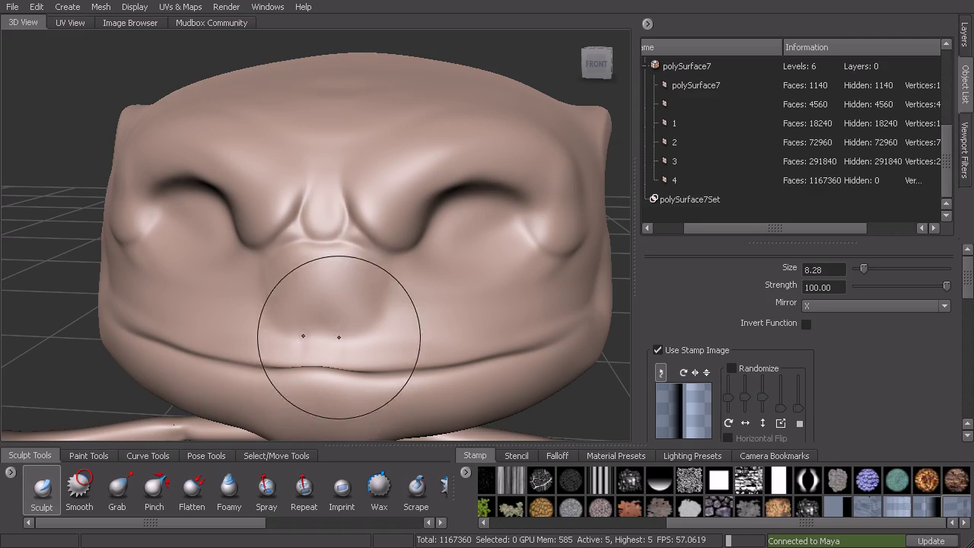
mouse_move(337, 330)
left_mouse_down()
mouse_move(343, 293)
mouse_move(305, 297)
left_mouse_up()
Step: Sharpen the rims of both eye sockets with the brush at size 4.66, smoothing the strokes
key("b")
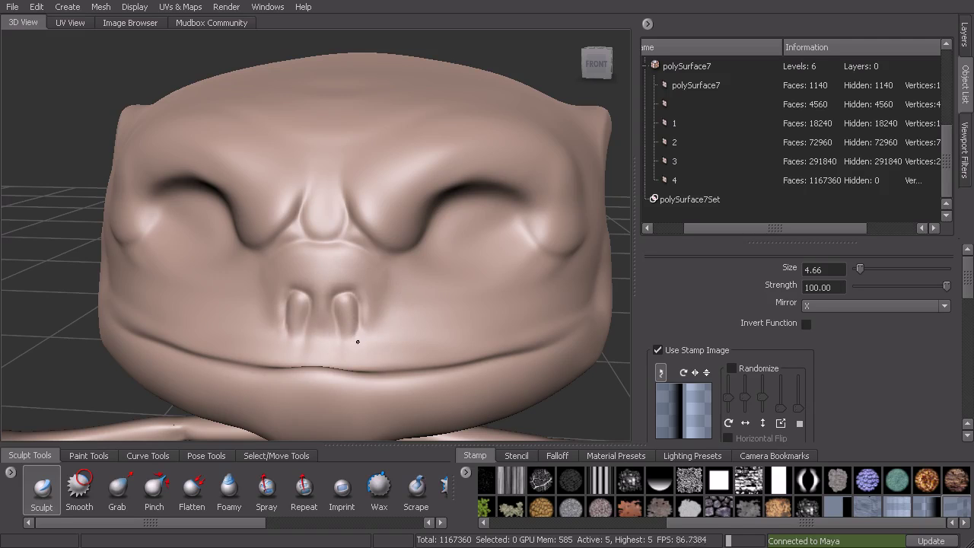
left_click_drag(366, 244, 374, 249)
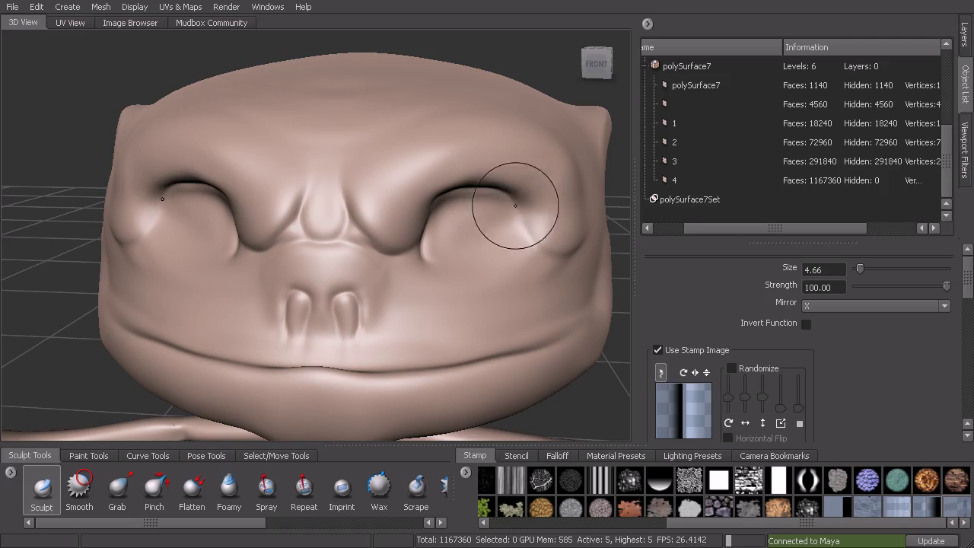
key("shift")
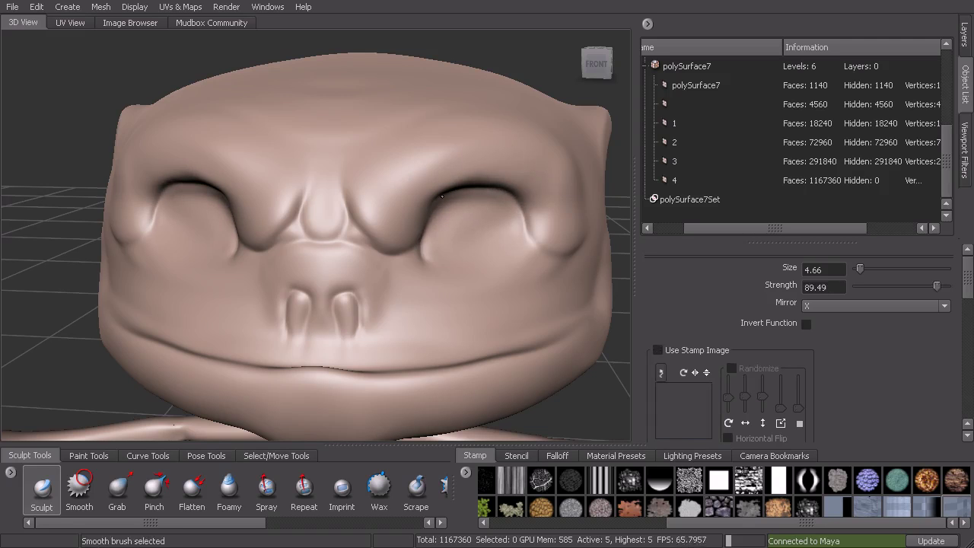
mouse_move(379, 241)
left_mouse_down()
mouse_move(439, 215)
mouse_move(414, 240)
mouse_move(418, 233)
mouse_move(389, 239)
mouse_move(388, 227)
left_mouse_up()
Step: Adjust the inner upper edge of the eye sockets with the Grab brush
left_click(117, 487)
key("b")
mouse_move(449, 188)
left_mouse_down()
mouse_move(422, 217)
mouse_move(450, 181)
left_mouse_up()
Step: Define creases above the brow ridges with the stamped Sculpt brush at size 7.99 and smooth the ridges' outer ends
key("shift")
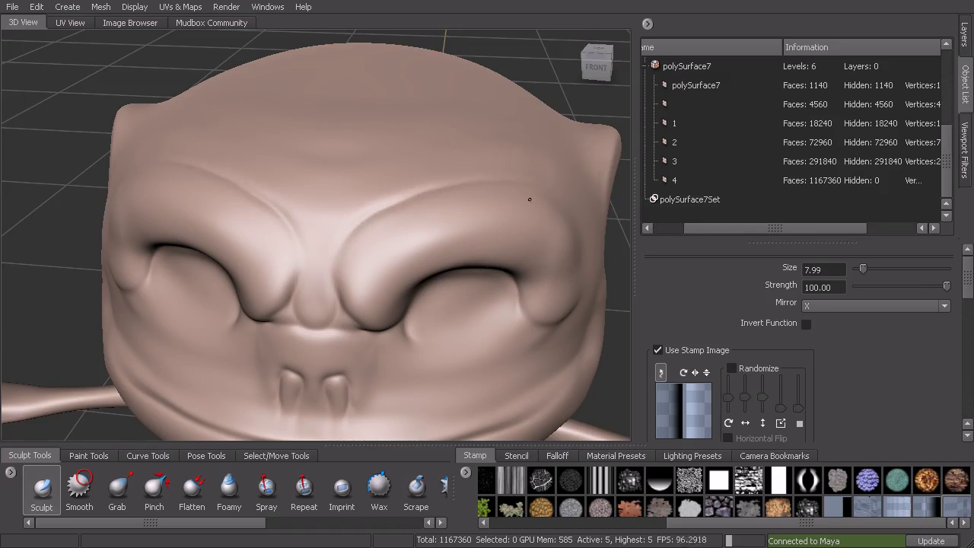
left_click_drag(528, 200, 552, 175, "alt")
left_click_drag(545, 227, 564, 247, "shift")
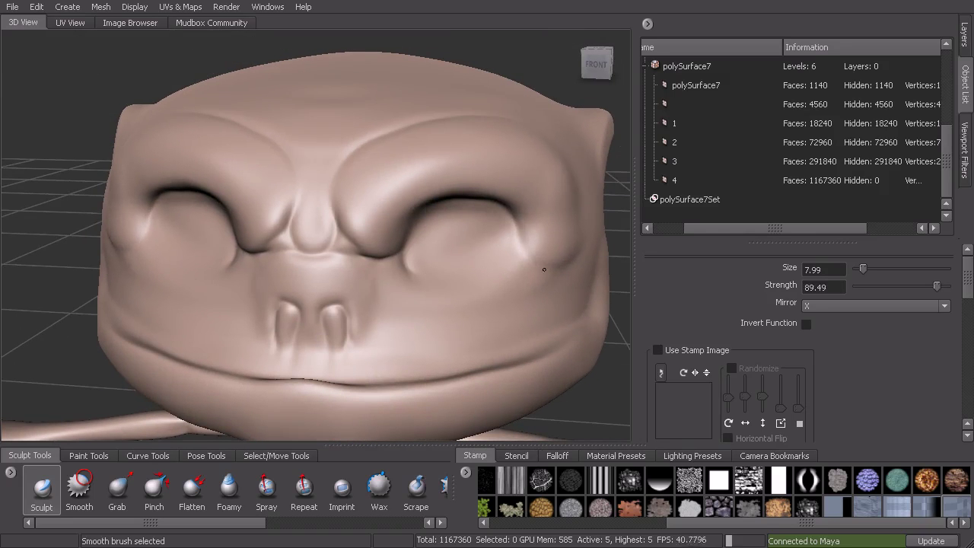
Step: Build up the top of the nose above the nostrils with the Wax brush at size 3.33
middle_click_drag(496, 321, 461, 256, "alt")
mouse_move(459, 274)
left_mouse_down("alt")
mouse_move(332, 311)
mouse_move(180, 304)
left_mouse_up("alt")
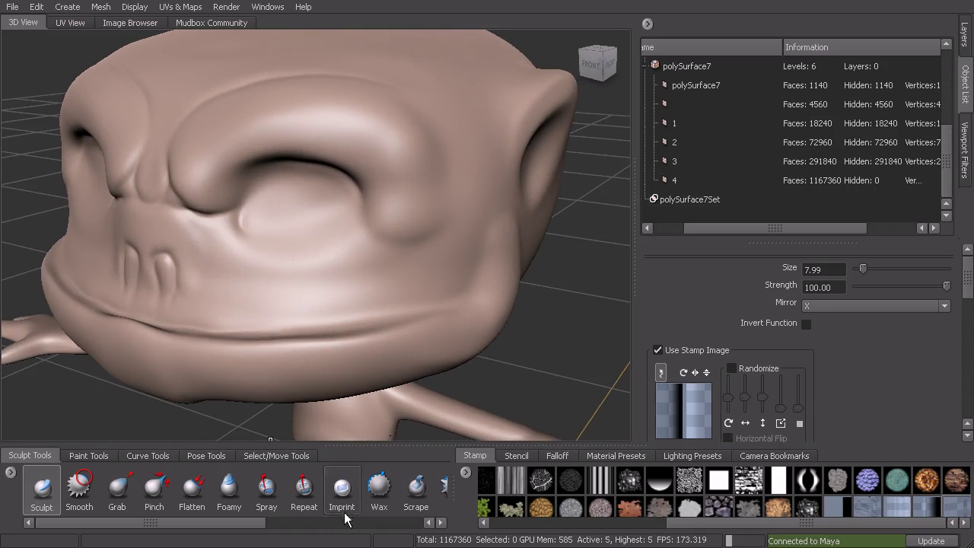
left_click(379, 487)
key("b")
mouse_move(165, 224)
left_mouse_down()
mouse_move(147, 231)
mouse_move(164, 239)
left_mouse_up()
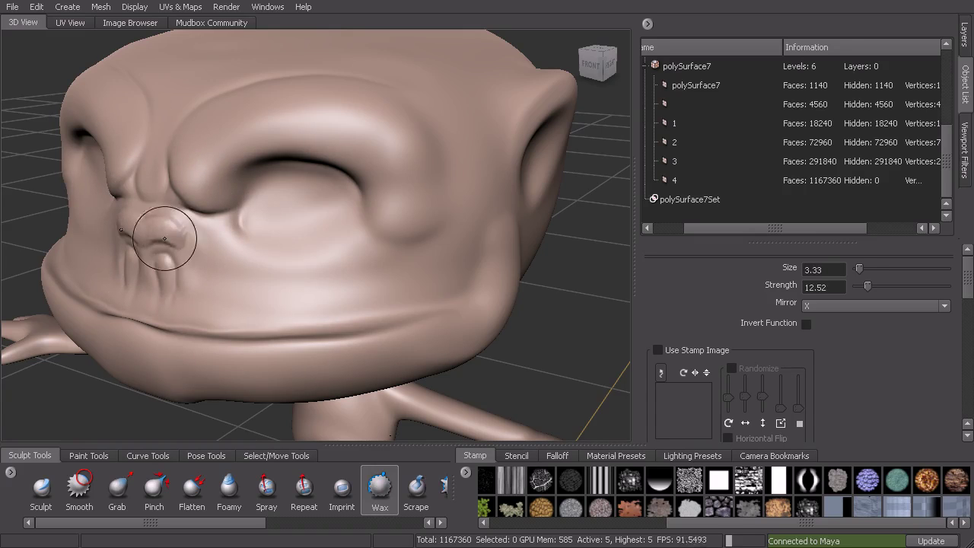
Step: Build up the nostril wings and the septum between the nostrils with the Wax brush
mouse_move(184, 295)
left_mouse_down("alt")
mouse_move(344, 257)
mouse_move(348, 299)
left_mouse_up("alt")
left_click_drag(347, 267, 348, 312)
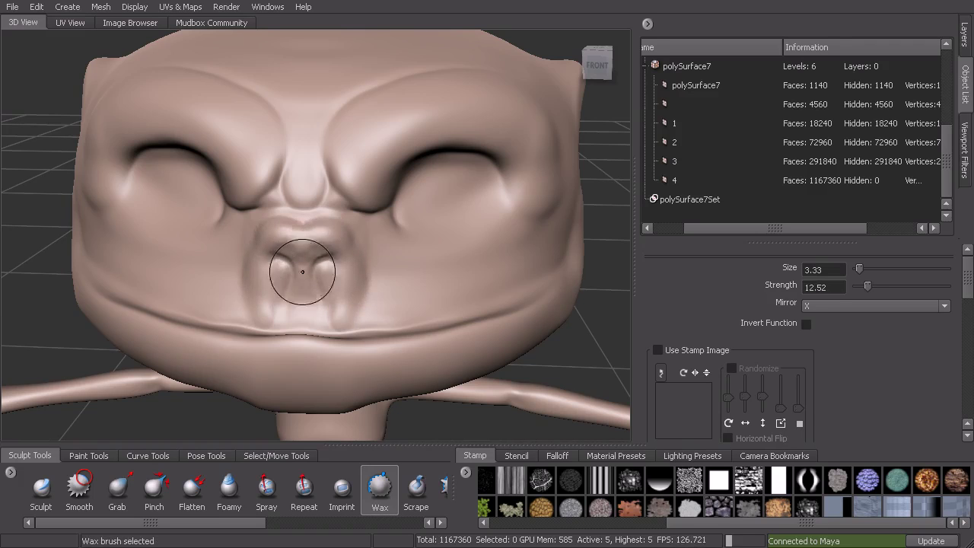
mouse_move(300, 313)
left_mouse_down()
mouse_move(321, 246)
mouse_move(338, 269)
left_mouse_up()
mouse_move(304, 239)
left_mouse_down()
mouse_move(351, 268)
mouse_move(335, 323)
left_mouse_up()
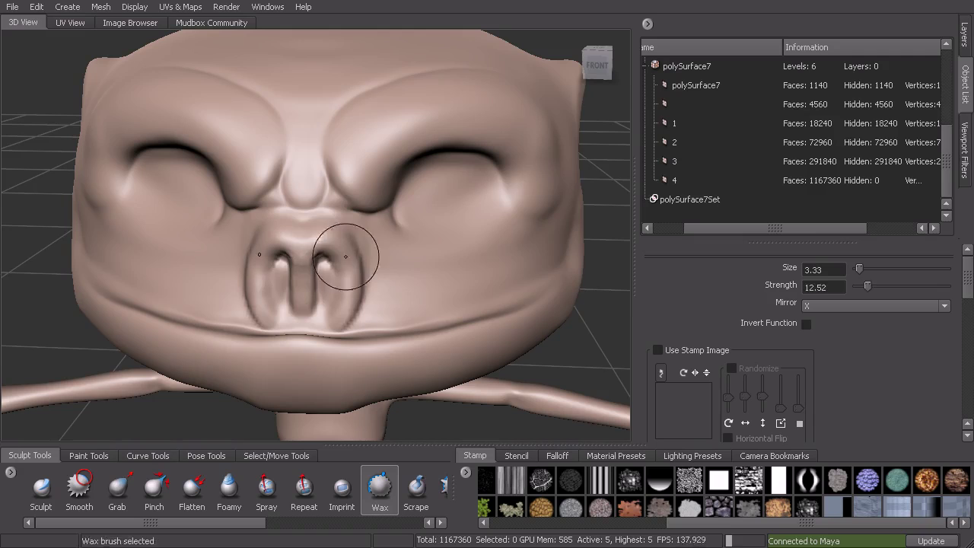
Step: Reshape the nose, nostrils and surrounding area with the Grab brush, checking the form from several angles
left_click_drag(306, 317, 335, 262, "alt")
left_click(117, 491)
key("b")
mouse_move(236, 263)
left_mouse_down()
mouse_move(257, 264)
mouse_move(255, 276)
mouse_move(272, 263)
mouse_move(296, 266)
mouse_move(275, 271)
mouse_move(284, 276)
left_mouse_up()
key("b")
mouse_move(287, 315)
left_mouse_down()
mouse_move(350, 302)
mouse_move(351, 292)
left_mouse_up()
left_click_drag(356, 248, 359, 231)
left_click_drag(411, 179, 404, 213, "alt")
mouse_move(377, 250)
left_mouse_down()
mouse_move(407, 290)
mouse_move(430, 291)
left_mouse_up()
left_click_drag(366, 317, 362, 325)
mouse_move(327, 222)
left_mouse_down("alt")
mouse_move(348, 272)
mouse_move(331, 337)
left_mouse_up("alt")
mouse_move(333, 259)
left_mouse_down("alt")
mouse_move(345, 284)
mouse_move(370, 292)
mouse_move(358, 280)
left_mouse_up("alt")
left_click_drag(282, 242, 285, 244)
Step: Freeze the band above the mouth from cheek to cheek, including the nose, with the Freeze brush at size 4.51
mouse_move(423, 256)
left_mouse_down("alt")
mouse_move(350, 289)
mouse_move(191, 283)
mouse_move(305, 271)
left_mouse_up("alt")
left_click_drag(253, 523, 378, 532)
left_click(402, 489)
mouse_move(403, 327)
left_mouse_down("alt")
mouse_move(374, 235)
mouse_move(336, 238)
left_mouse_up("alt")
mouse_move(417, 243)
left_mouse_down("alt")
mouse_move(405, 284)
mouse_move(417, 302)
mouse_move(544, 291)
mouse_move(419, 299)
left_mouse_up("alt")
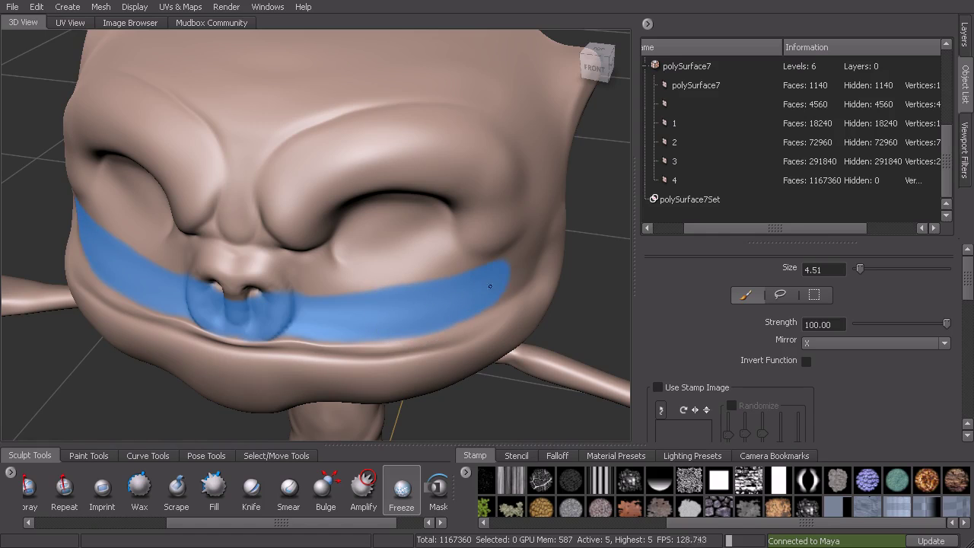
mouse_move(536, 243)
left_mouse_down()
mouse_move(347, 292)
mouse_move(309, 283)
left_mouse_up()
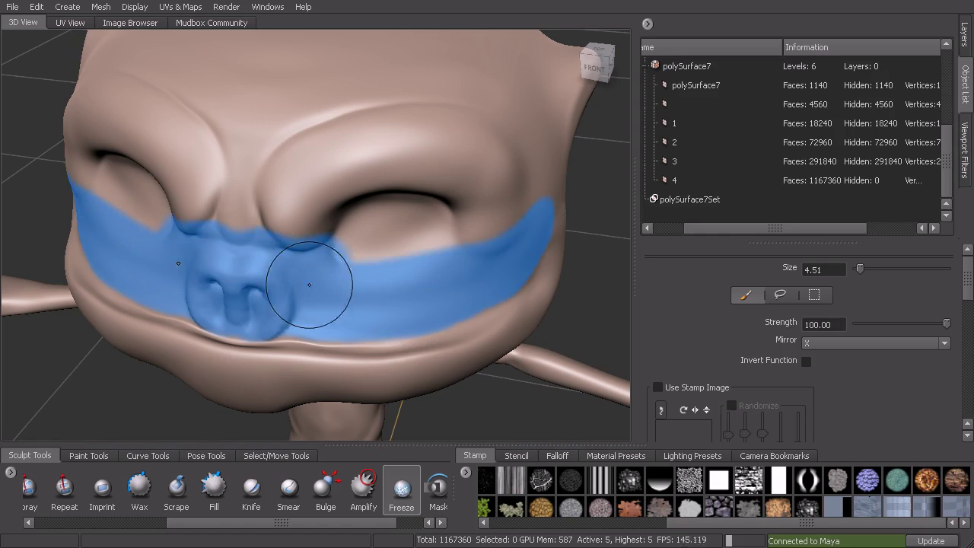
Step: Reshape the lower lip and jaw below the frozen band with the Grab brush at size 8.60
left_click_drag(227, 433, 231, 409, "alt")
left_click_drag(191, 525, 57, 525)
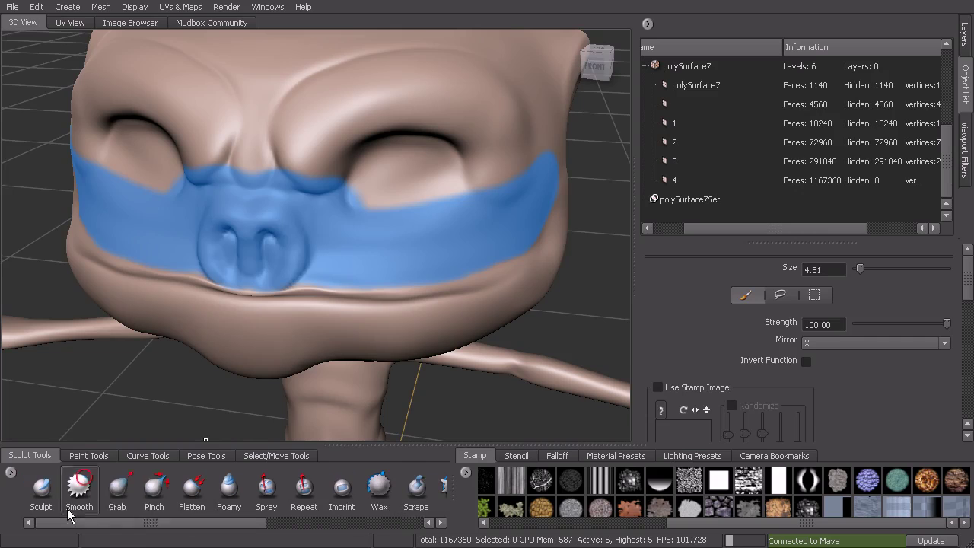
left_click(118, 487)
mouse_move(342, 320)
left_mouse_down("alt")
mouse_move(311, 306)
mouse_move(316, 295)
mouse_move(222, 320)
mouse_move(301, 265)
mouse_move(297, 250)
mouse_move(248, 226)
mouse_move(257, 247)
mouse_move(244, 263)
left_mouse_up("alt")
key("b")
left_click_drag(332, 227, 328, 239)
left_click_drag(351, 220, 355, 227)
mouse_move(479, 233)
left_mouse_down("alt")
mouse_move(517, 234)
mouse_move(420, 208)
mouse_move(504, 256)
mouse_move(402, 200)
mouse_move(452, 201)
left_mouse_up("alt")
mouse_move(445, 239)
left_mouse_down("alt")
mouse_move(479, 304)
mouse_move(489, 363)
left_mouse_up("alt")
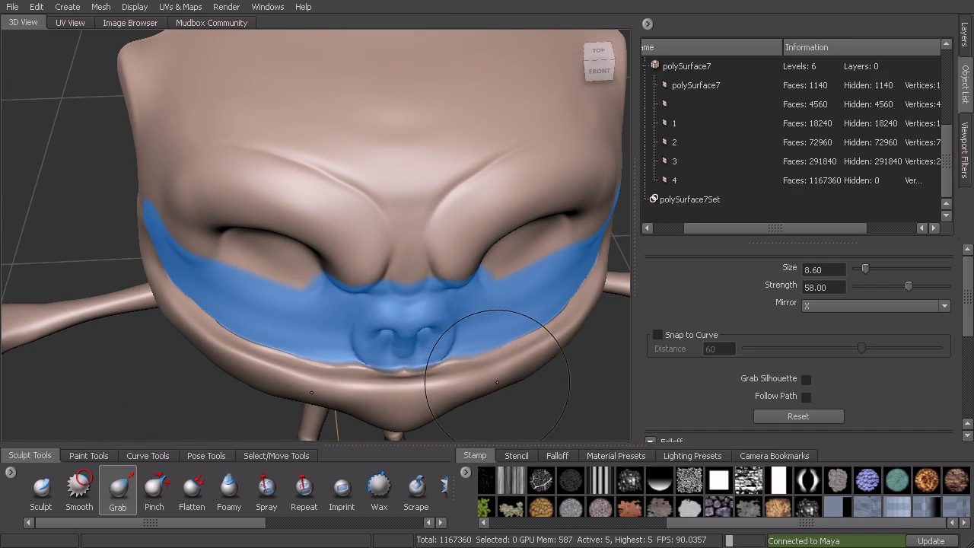
Step: Build up the lower lip from corner to corner with the Wax brush and smooth the strokes
left_click(380, 487)
mouse_move(532, 297)
left_mouse_down("alt")
mouse_move(544, 218)
mouse_move(337, 228)
mouse_move(447, 245)
left_mouse_up("alt")
left_click_drag(573, 247, 593, 245, "shift")
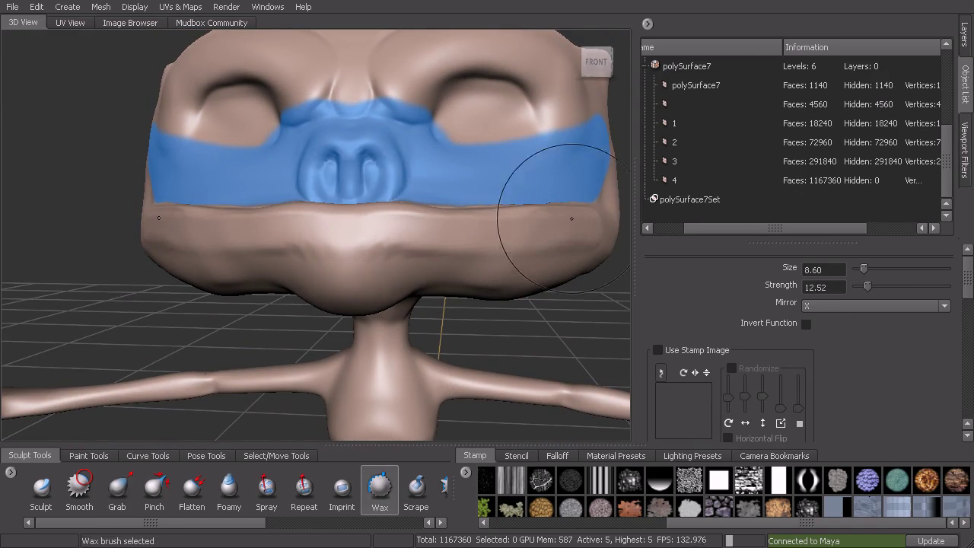
middle_click_drag(570, 215, 487, 209, "alt")
mouse_move(469, 229)
left_mouse_down()
mouse_move(445, 229)
mouse_move(480, 195)
mouse_move(441, 211)
mouse_move(461, 216)
mouse_move(450, 200)
mouse_move(385, 218)
mouse_move(198, 206)
mouse_move(164, 215)
left_mouse_up()
mouse_move(162, 216)
left_mouse_down("shift")
mouse_move(147, 213)
mouse_move(229, 200)
left_mouse_up("shift")
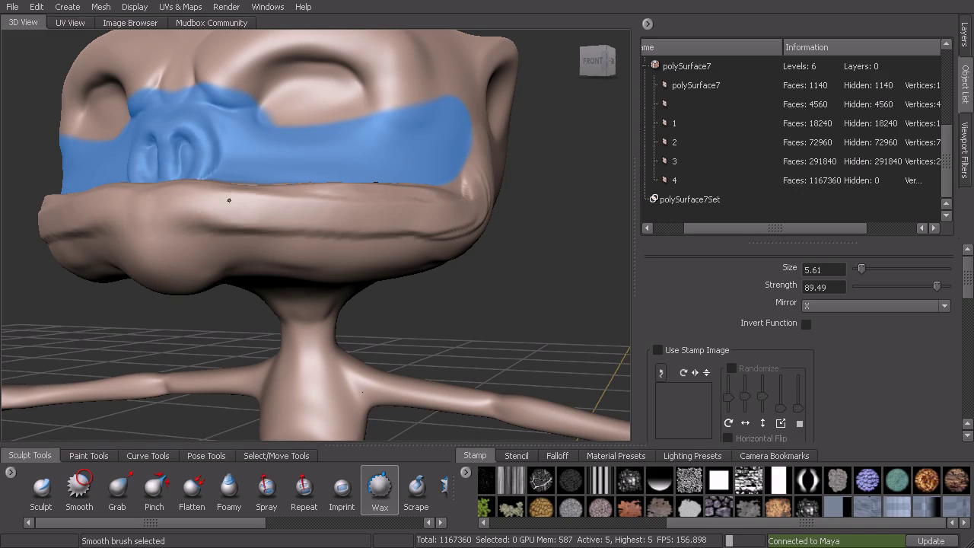
mouse_move(363, 216)
left_mouse_down("shift")
mouse_move(448, 221)
mouse_move(426, 198)
mouse_move(205, 190)
left_mouse_up("shift")
mouse_move(221, 187)
left_mouse_down("shift")
mouse_move(183, 189)
mouse_move(375, 204)
left_mouse_up("shift")
Step: Smooth the chin and build up the jaw on both sides of it with the Wax brush at size 5.61
left_click_drag(470, 212, 380, 282, "alt")
mouse_move(425, 248)
left_mouse_down("shift")
mouse_move(462, 228)
mouse_move(366, 266)
mouse_move(343, 290)
mouse_move(347, 255)
mouse_move(288, 323)
left_mouse_up("shift")
left_click_drag(325, 249, 342, 287, "shift")
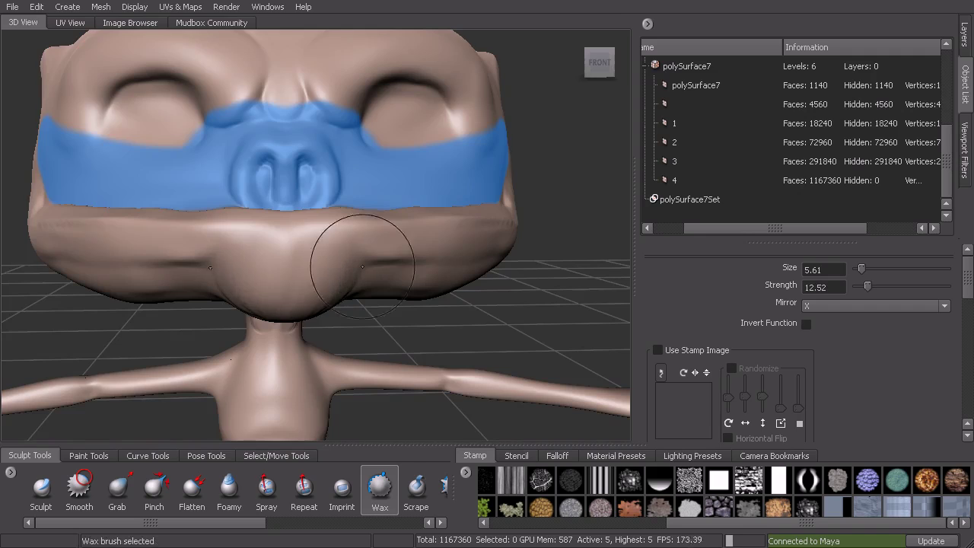
left_click_drag(363, 256, 372, 217, "alt")
mouse_move(314, 229)
left_mouse_down()
mouse_move(429, 212)
mouse_move(404, 236)
left_mouse_up()
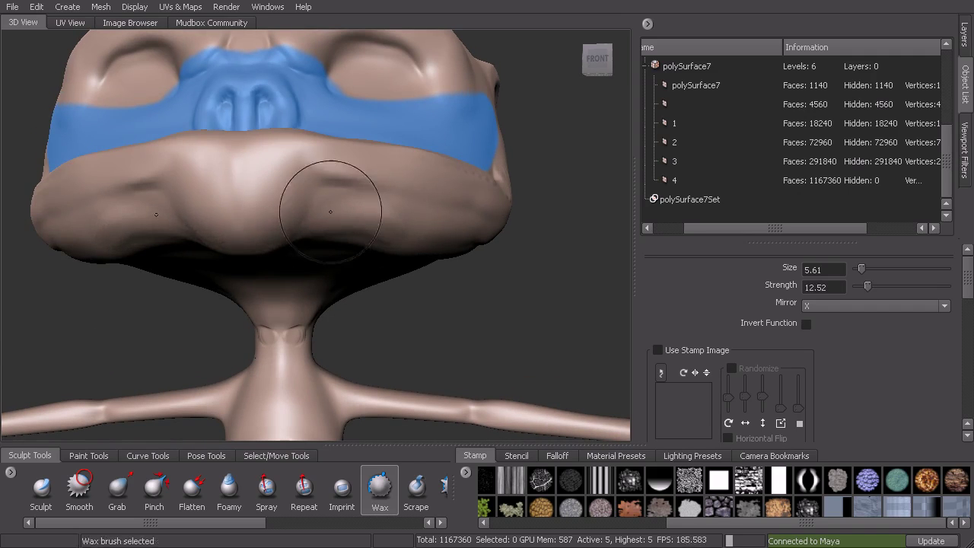
left_click_drag(342, 185, 354, 248, "alt")
key("shift")
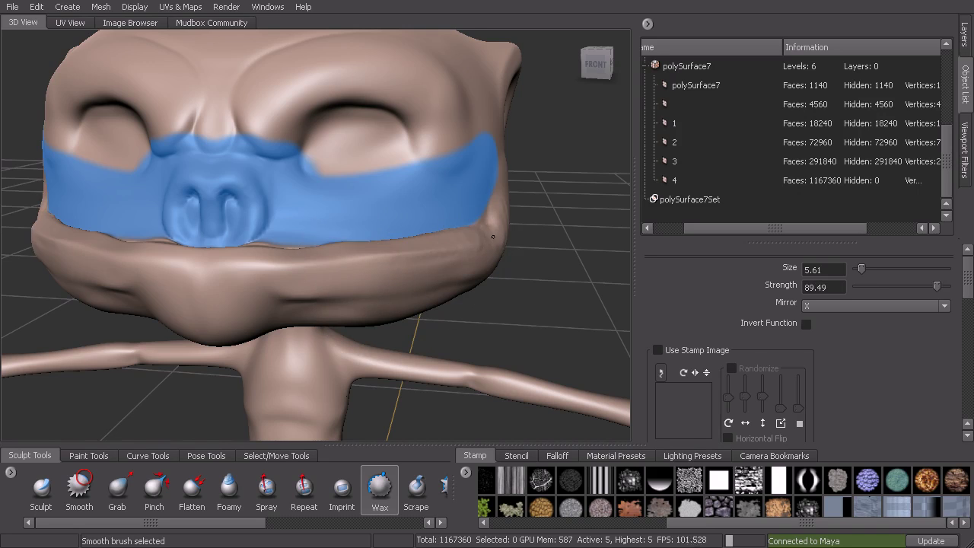
Step: Invert the freeze so only the band across the nose and cheeks can be sculpted
left_click_drag(421, 245, 455, 255, "alt")
scroll(401, 259, "up", 3)
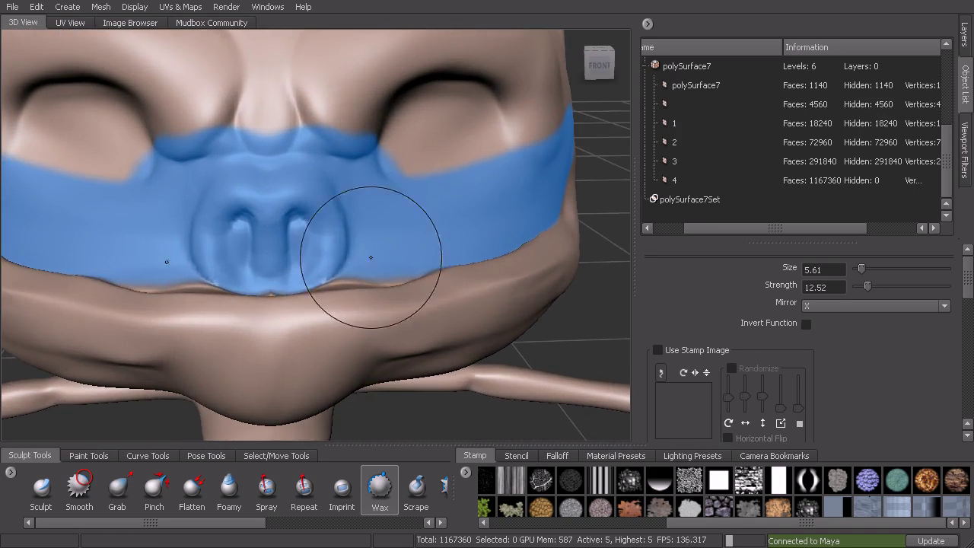
left_click_drag(394, 255, 409, 256, "alt")
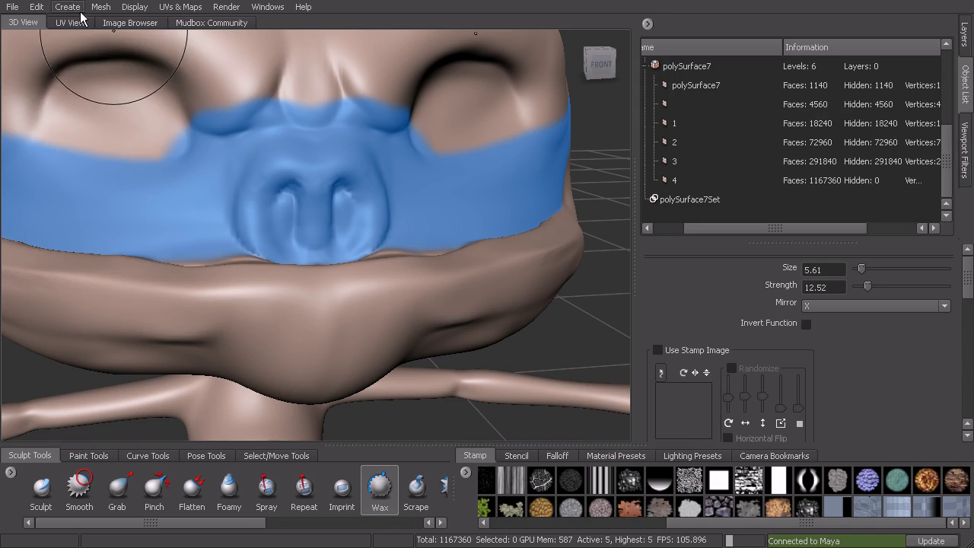
left_click(36, 7)
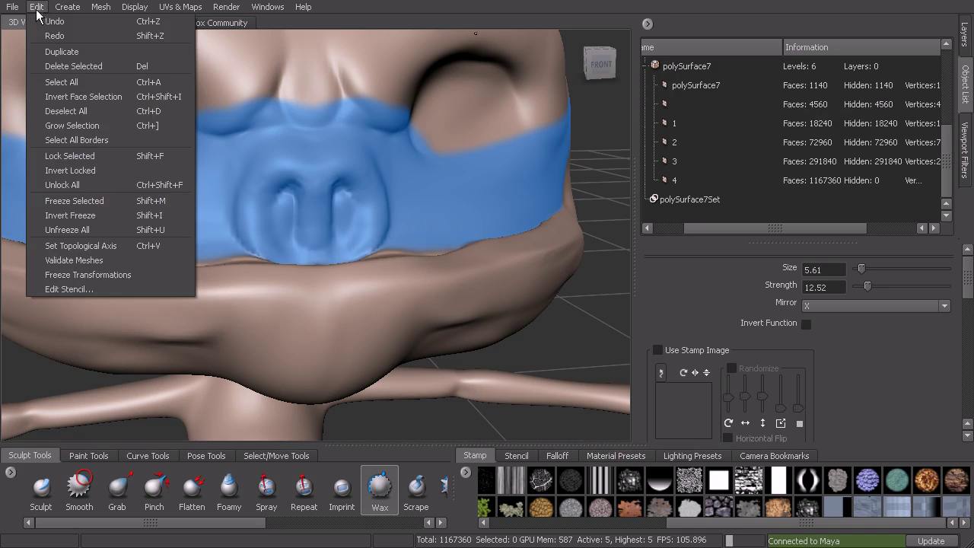
left_click(104, 214)
left_click_drag(385, 301, 370, 305, "alt")
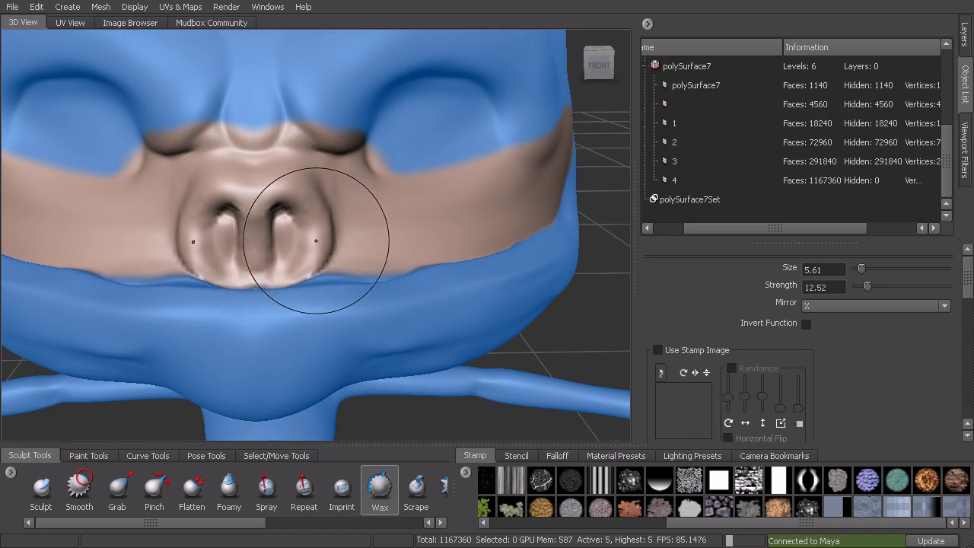
Step: Build up the nose around the nostrils with the Wax brush at size 5.61 and strength 12.52
left_click(43, 493)
left_click(380, 487)
mouse_move(257, 233)
left_mouse_down()
mouse_move(263, 213)
mouse_move(313, 249)
mouse_move(315, 263)
mouse_move(276, 191)
mouse_move(255, 233)
mouse_move(257, 258)
mouse_move(278, 198)
mouse_move(311, 262)
mouse_move(283, 222)
mouse_move(303, 255)
left_mouse_up()
left_click_drag(318, 256, 321, 212)
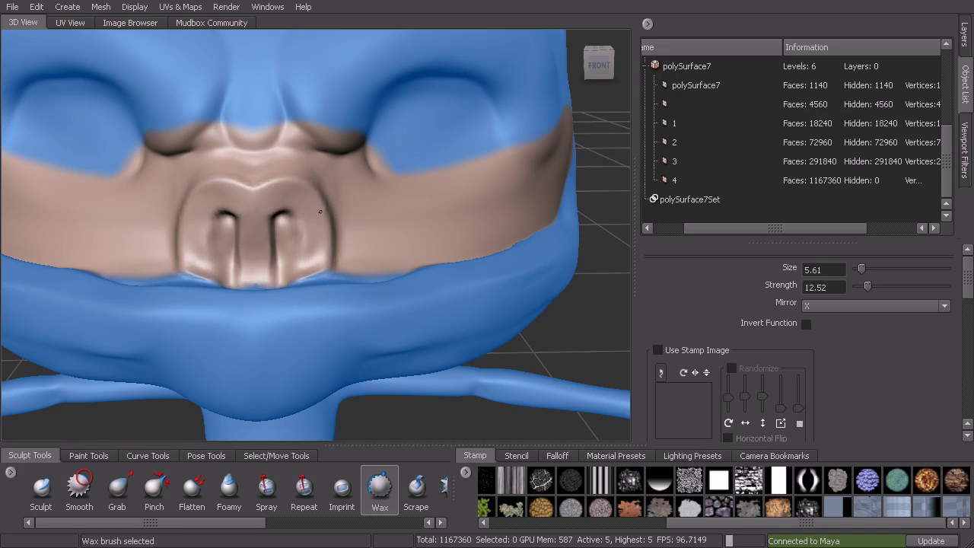
Step: Carve creases around the nose and folds onto the cheeks with the stamped Sculpt brush at size 5.61 and strength 100
left_click(43, 490)
left_click_drag(324, 166, 345, 235)
left_click_drag(325, 163, 346, 242)
mouse_move(271, 220)
left_mouse_down()
mouse_move(282, 210)
mouse_move(293, 220)
left_mouse_up()
mouse_move(255, 167)
left_mouse_down()
mouse_move(317, 175)
mouse_move(336, 228)
left_mouse_up()
left_click_drag(383, 194, 346, 173, "alt")
mouse_move(307, 129)
left_mouse_down()
mouse_move(327, 180)
mouse_move(394, 204)
left_mouse_up()
left_click_drag(318, 159, 417, 203)
Step: Unfreeze the entire model
right_click_drag(434, 211, 302, 148, "alt")
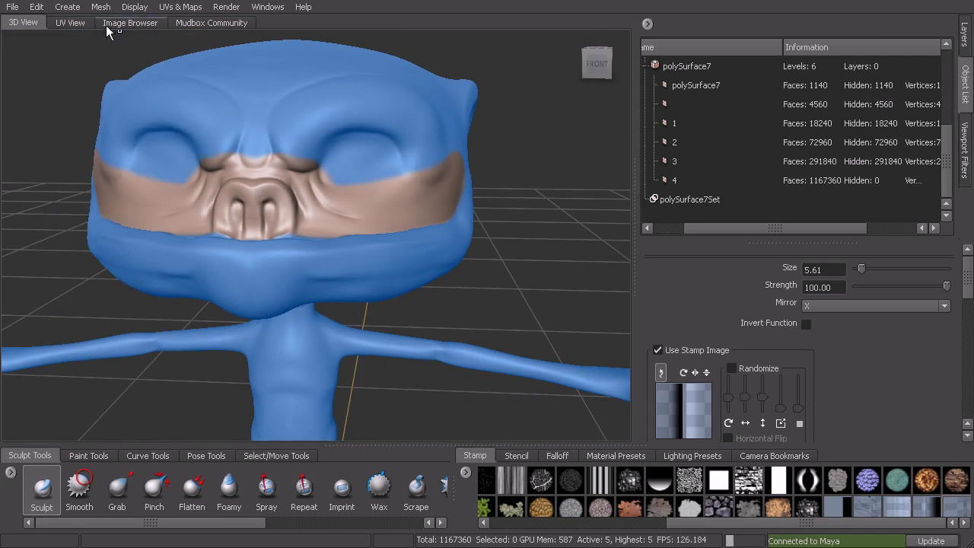
left_click(37, 6)
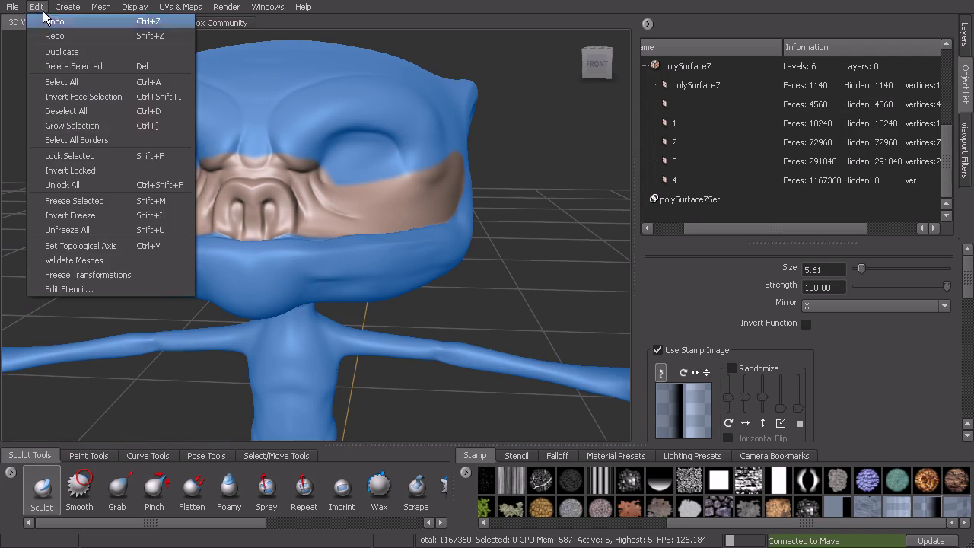
left_click(115, 229)
left_click_drag(347, 245, 318, 241, "alt")
right_click_drag(318, 242, 335, 241, "alt")
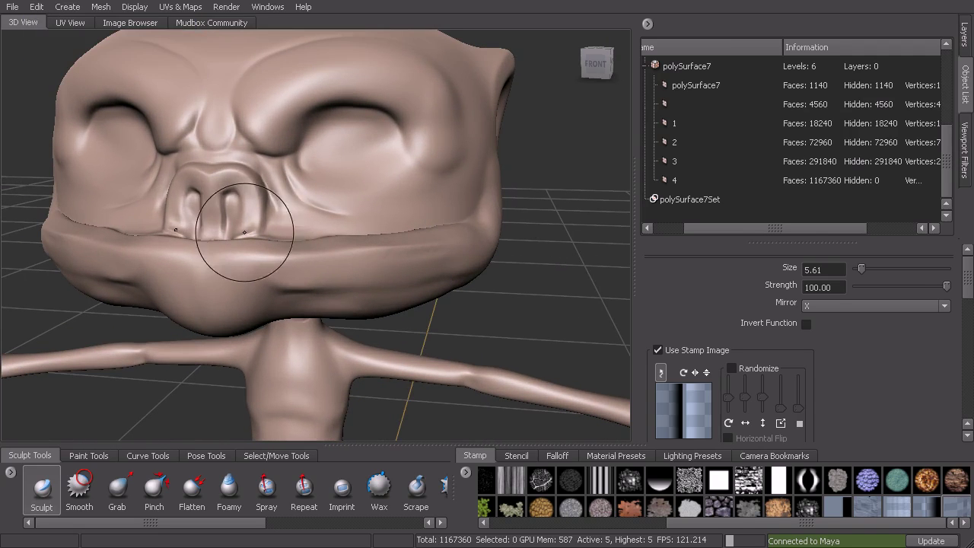
Step: Smooth the area beneath the nostrils and deepen the fold beside the nose with the Sculpt brush
key("shift")
mouse_move(235, 239)
left_mouse_down("shift")
mouse_move(251, 237)
mouse_move(243, 245)
left_mouse_up("shift")
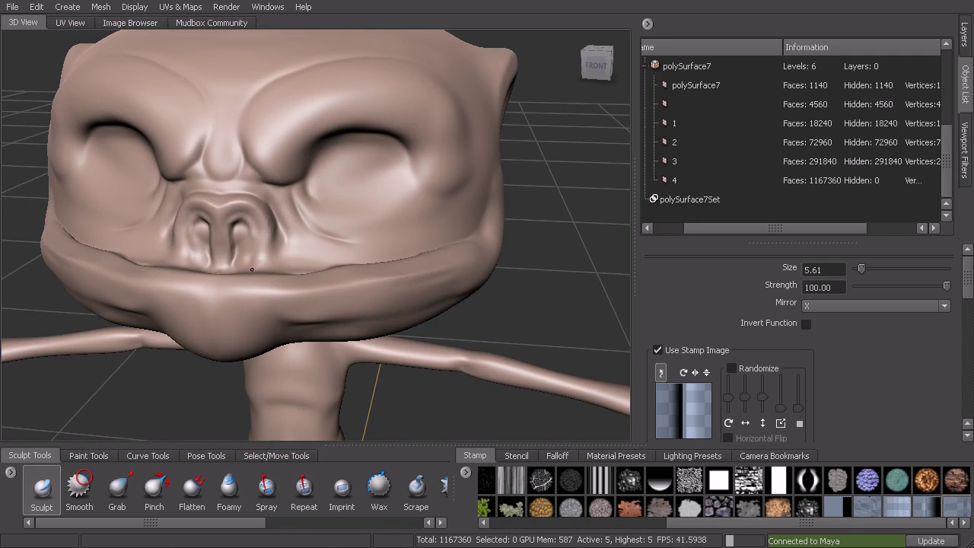
left_click_drag(266, 197, 311, 257)
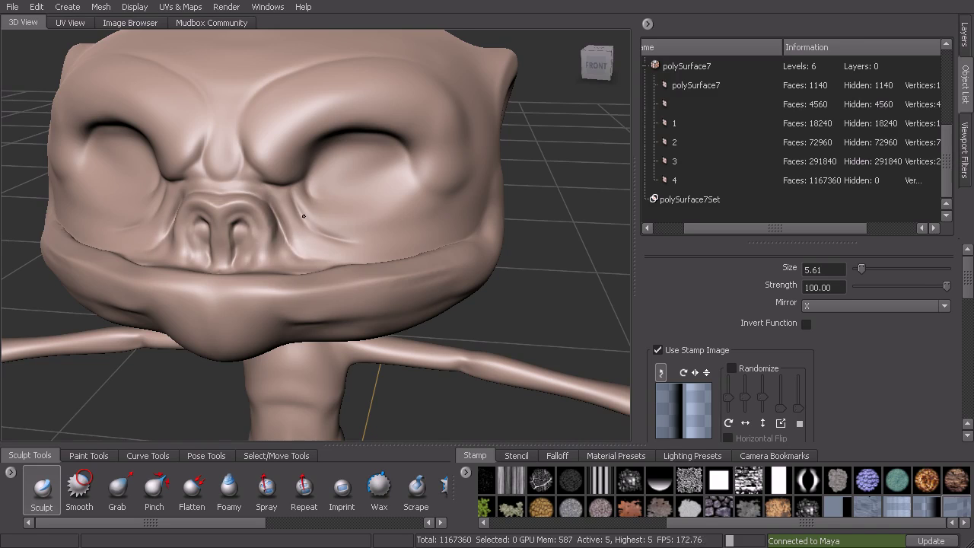
Step: Carve a fold under the outer end of the brow ridge with the Sculpt brush at size 5.61
left_click_drag(401, 234, 394, 203, "alt")
key("shift")
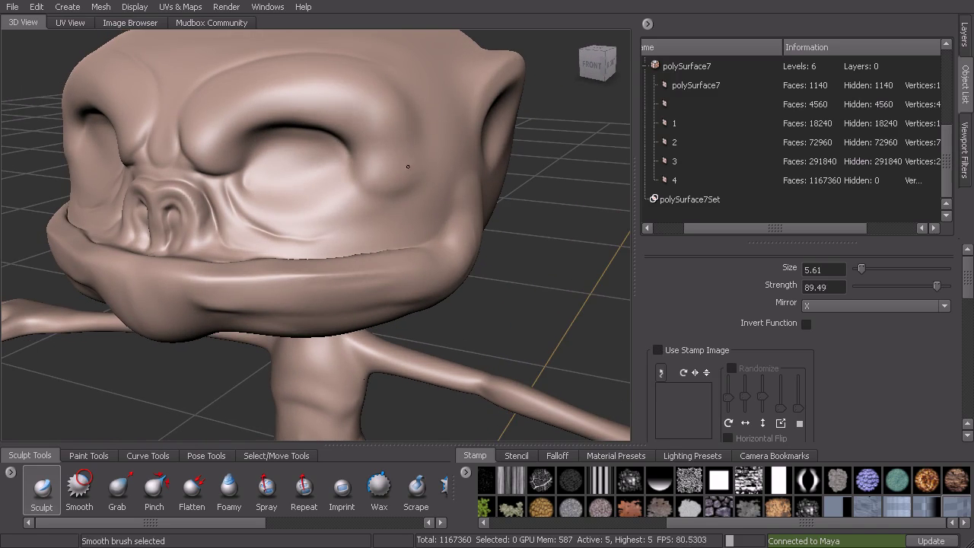
left_click_drag(393, 184, 420, 182)
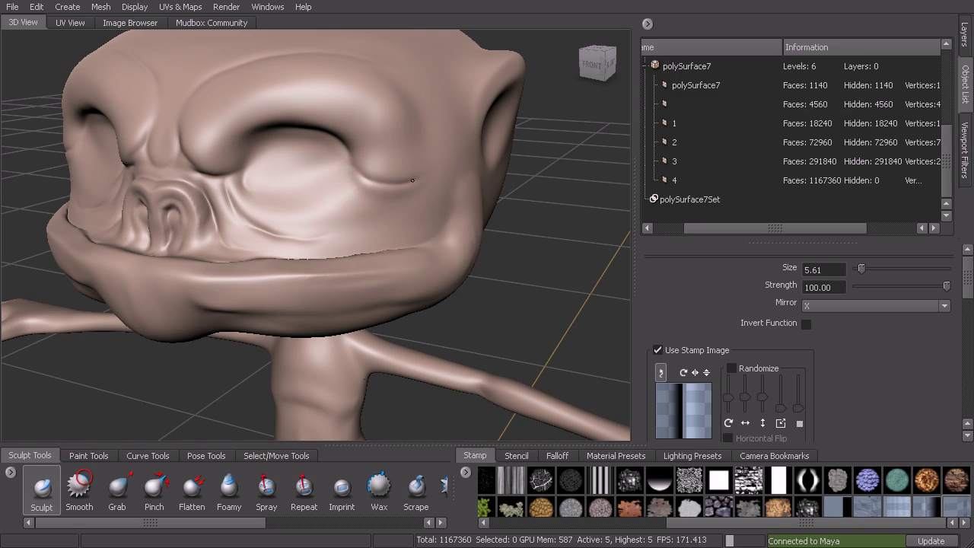
mouse_move(358, 181)
left_mouse_down()
mouse_move(425, 184)
mouse_move(386, 178)
mouse_move(423, 188)
mouse_move(261, 74)
left_mouse_up()
Step: Deepen the crease inside the ear's front rim with the Sculpt brush at size 5.61
mouse_move(392, 137)
left_mouse_down()
mouse_move(374, 159)
mouse_move(450, 110)
left_mouse_up()
key("shift")
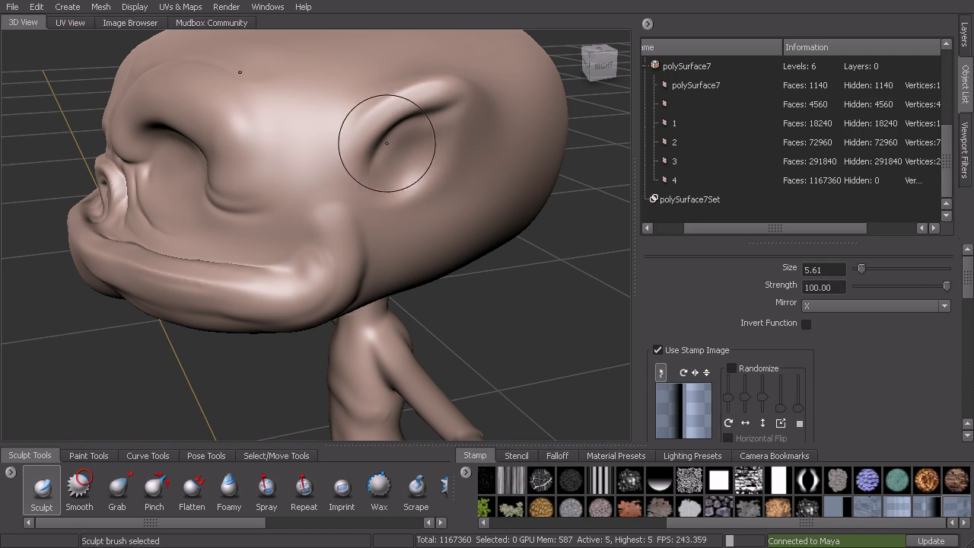
key("shift")
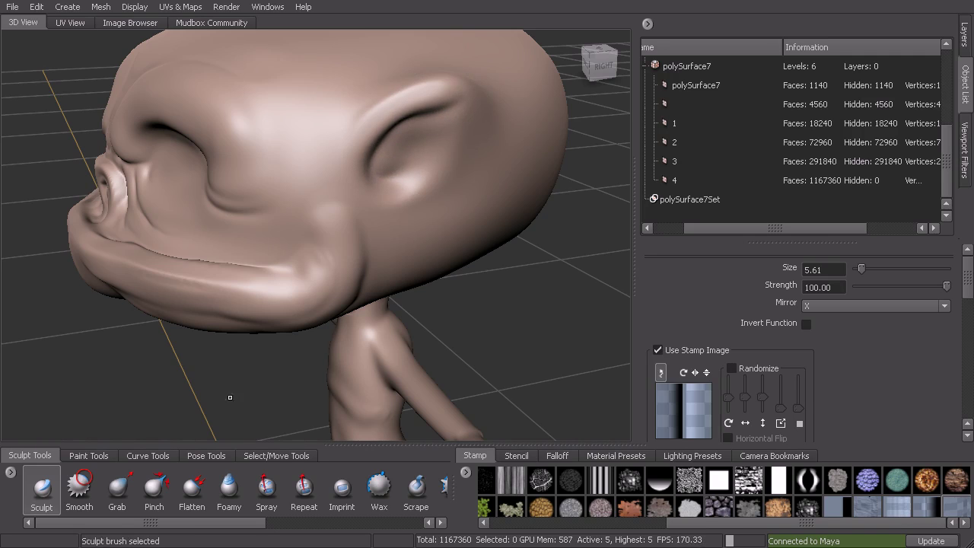
Step: Add raised inner-ear forms with the Wax brush at strength 12.52, smoothing between strokes
left_click(379, 485)
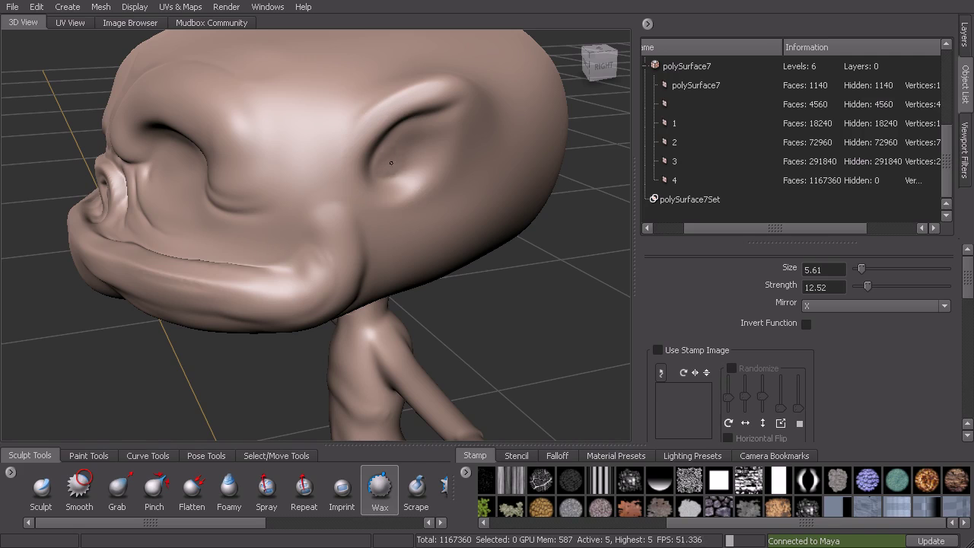
mouse_move(384, 165)
left_mouse_down()
mouse_move(388, 146)
mouse_move(429, 121)
mouse_move(434, 144)
mouse_move(435, 130)
left_mouse_up()
left_click_drag(435, 127, 443, 137, "shift")
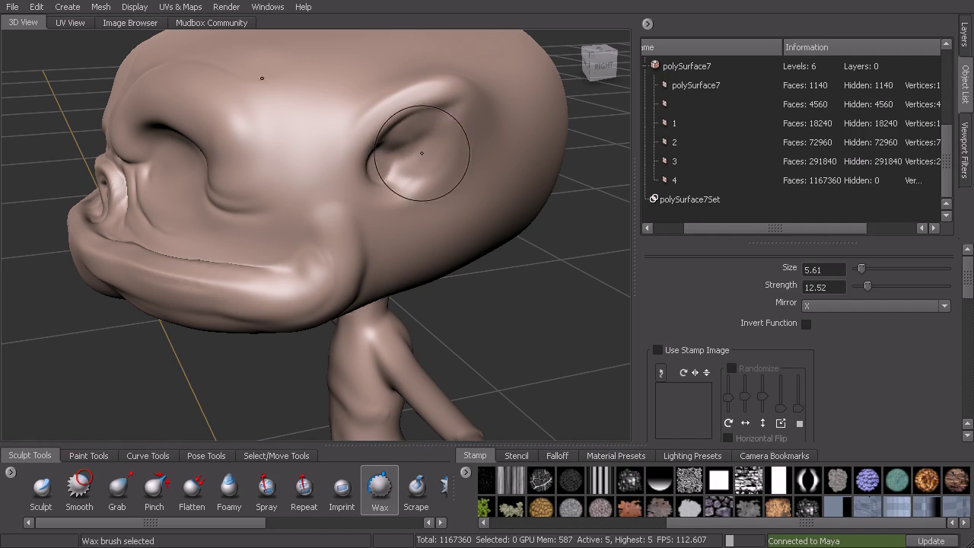
mouse_move(377, 152)
left_mouse_down()
mouse_move(422, 123)
mouse_move(378, 156)
mouse_move(377, 129)
mouse_move(464, 92)
mouse_move(479, 147)
left_mouse_up()
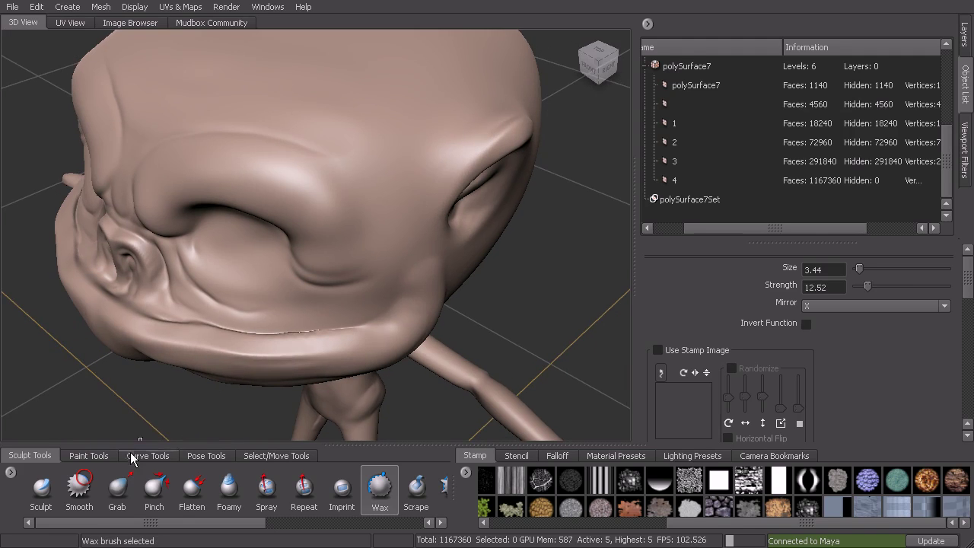
Step: Pull the ear tip outward with the Grab brush at size 6.30
left_click(117, 487)
mouse_move(522, 123)
left_mouse_down()
mouse_move(549, 92)
mouse_move(537, 122)
mouse_move(554, 134)
left_mouse_up()
mouse_move(554, 134)
left_mouse_down("alt")
mouse_move(564, 136)
mouse_move(510, 64)
mouse_move(498, 114)
left_mouse_up("alt")
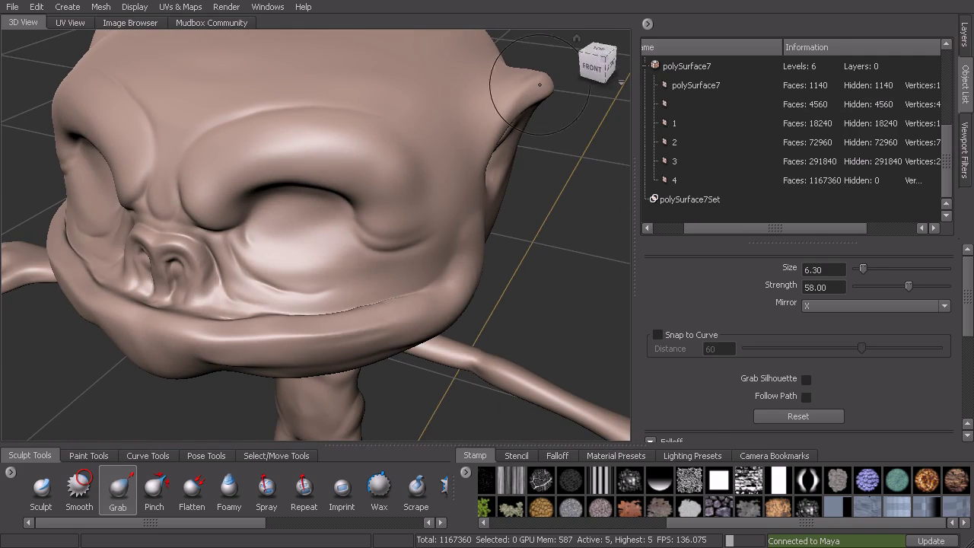
Step: Build up the inner ear and its upper rim with the Wax brush, reducing its size to 2.08
left_click(393, 502)
left_click_drag(445, 304, 485, 104, "alt")
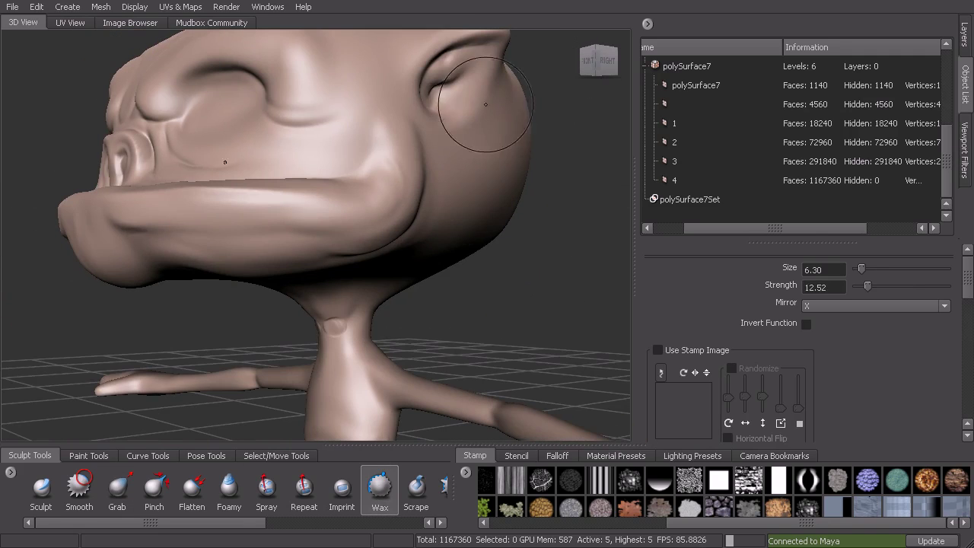
key("b")
left_click_drag(472, 142, 470, 126)
middle_click_drag(470, 126, 465, 191, "alt")
left_click_drag(465, 192, 449, 152, "alt")
left_click_drag(468, 117, 444, 159)
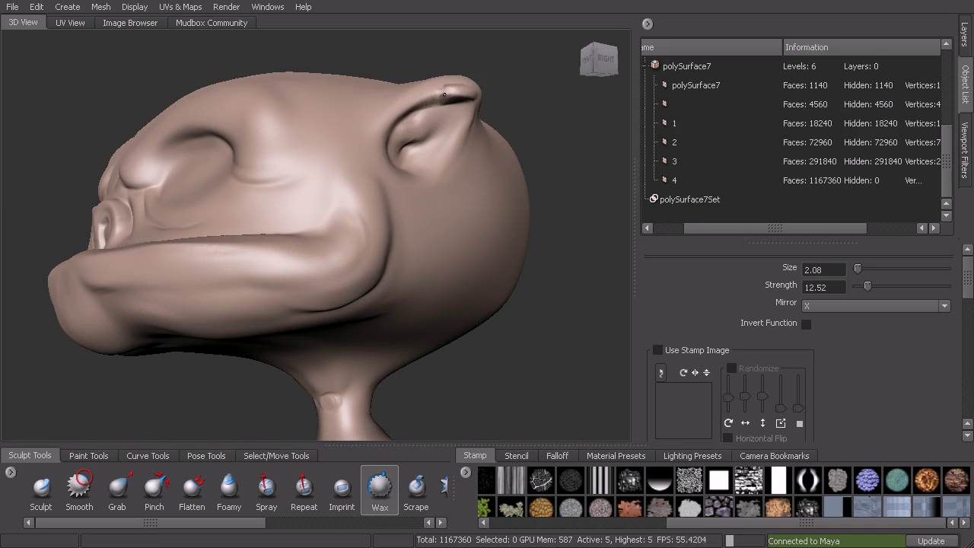
Step: Refine the ear's rim and inner hollow with the Wax brush, smoothing the surface at size 3.48
left_click_drag(444, 95, 383, 158)
mouse_move(449, 136)
left_mouse_down("alt")
mouse_move(453, 156)
mouse_move(386, 195)
left_mouse_up("alt")
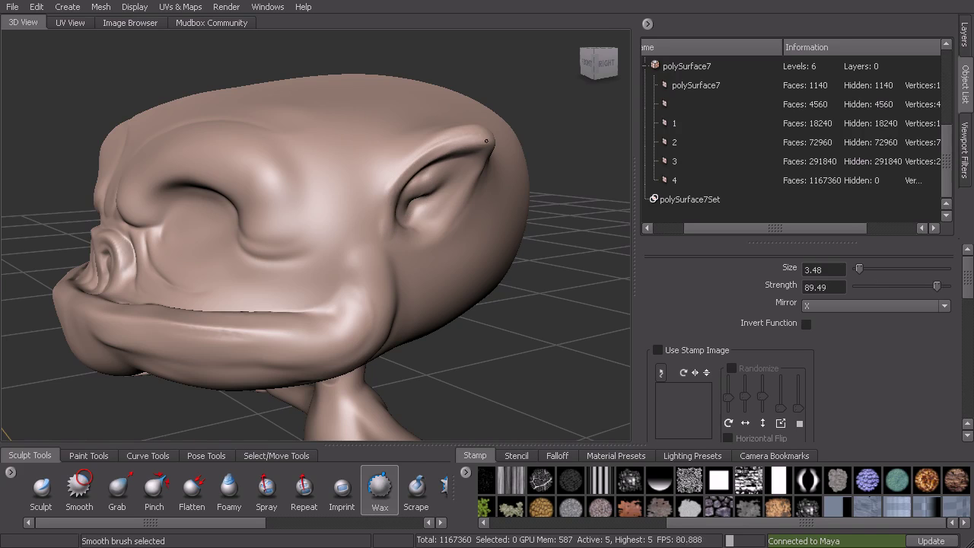
left_click_drag(487, 141, 450, 157, "alt")
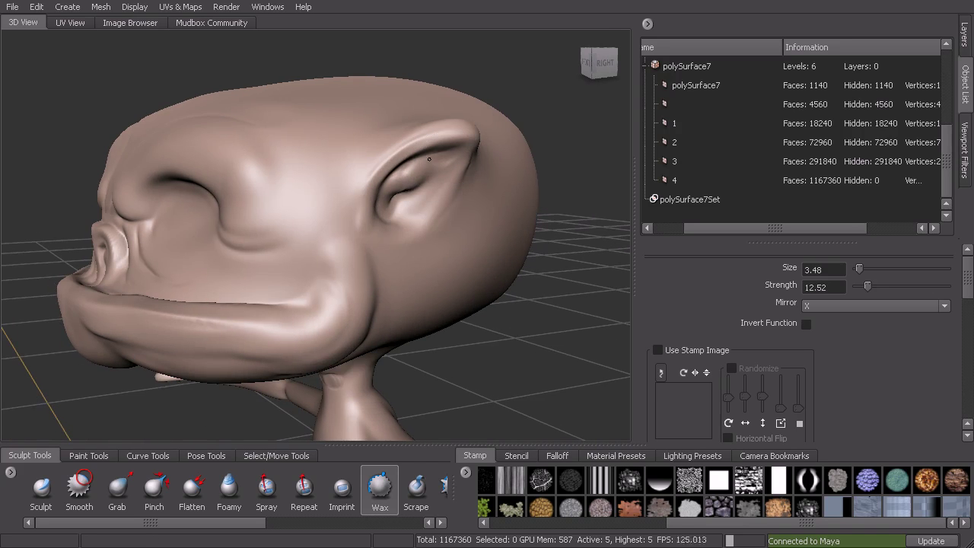
mouse_move(394, 210)
left_mouse_down("shift")
mouse_move(419, 169)
mouse_move(405, 174)
mouse_move(434, 234)
left_mouse_up("shift")
Step: Carve creases behind the ear with the Sculpt brush at strength 100, enlarging it to size 5.60
left_click(41, 487)
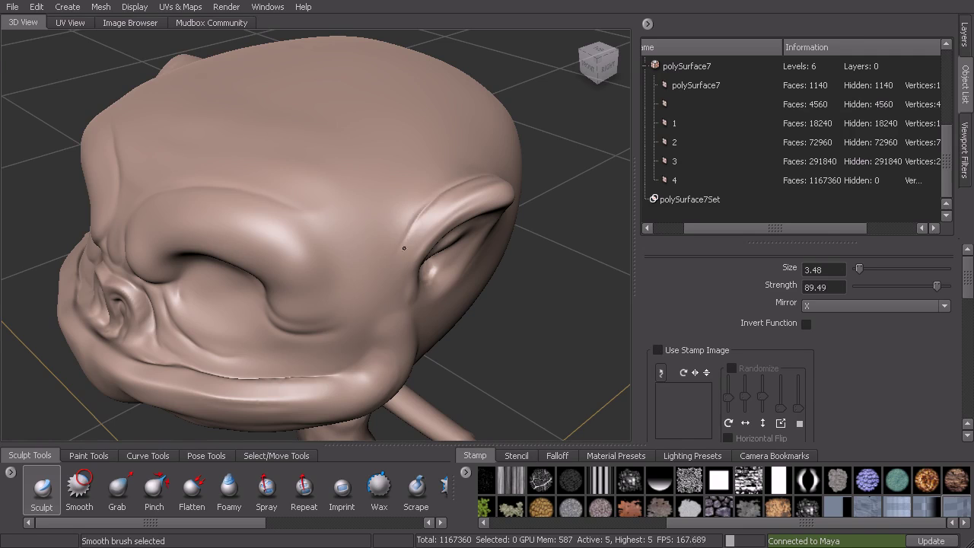
left_click_drag(399, 246, 373, 167, "alt")
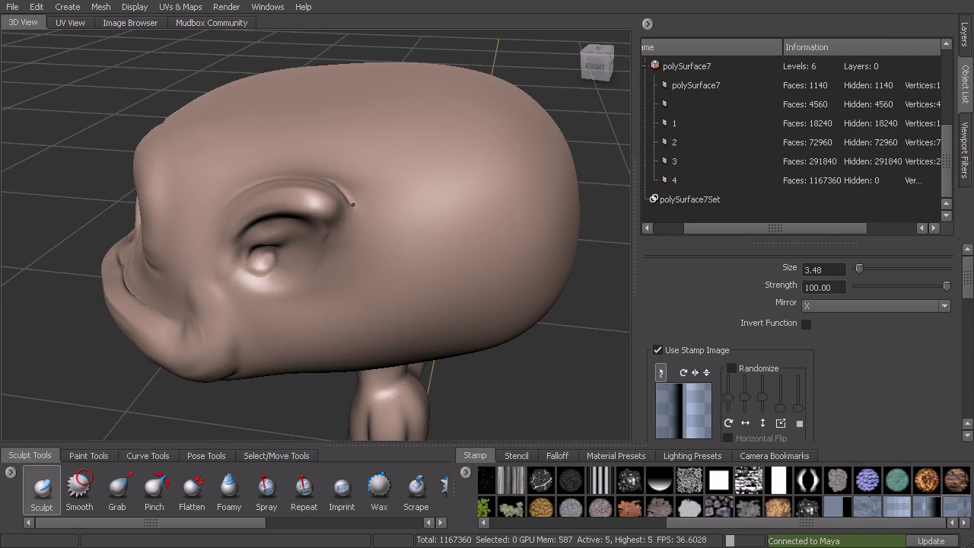
mouse_move(330, 272)
left_mouse_down()
mouse_move(360, 217)
mouse_move(366, 226)
mouse_move(325, 213)
mouse_move(259, 292)
left_mouse_up()
key("b")
left_click_drag(268, 213, 282, 219)
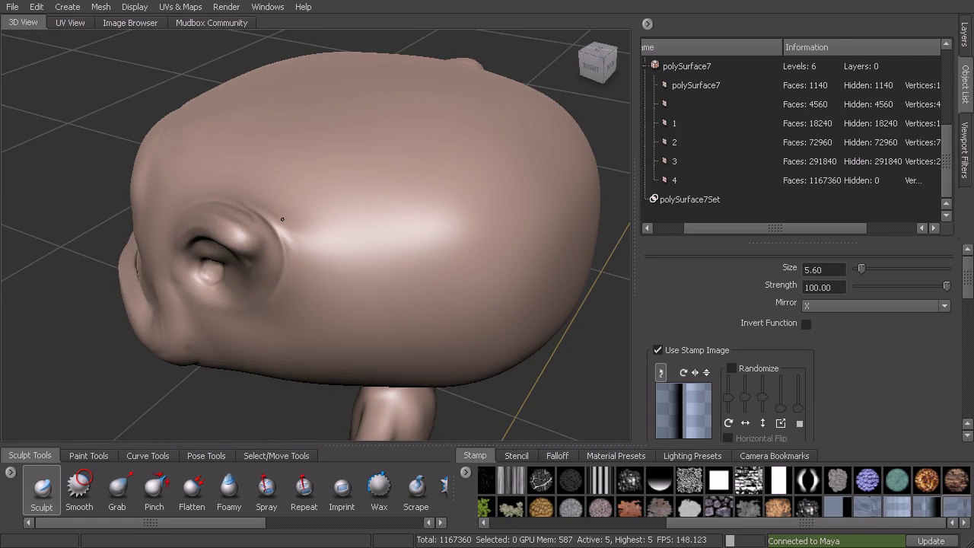
Step: Carve folds from the back of the ear down toward the jaw at size 5.60 and smooth them
left_click_drag(259, 324, 324, 233, "alt")
left_click_drag(394, 179, 347, 248)
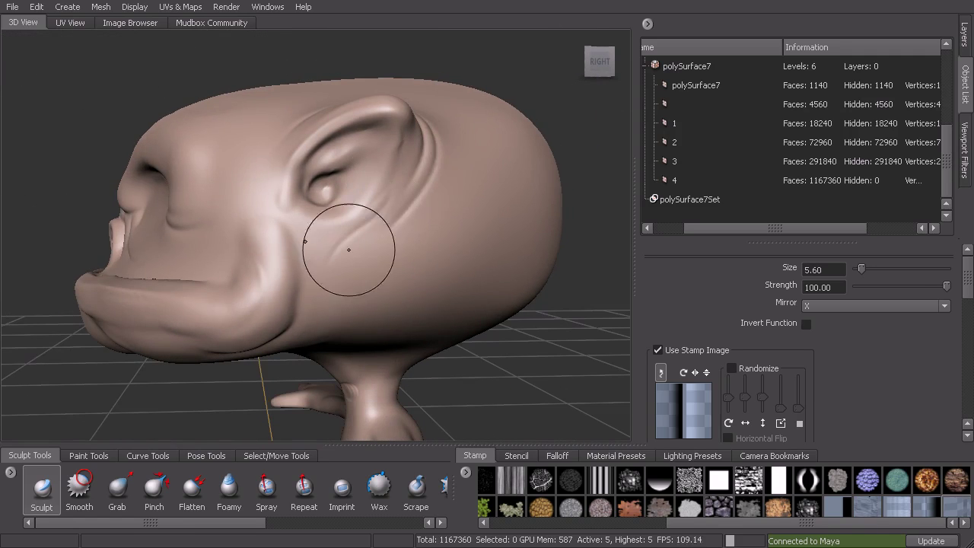
left_click_drag(401, 221, 432, 165, "shift")
mouse_move(347, 253)
left_mouse_down("alt")
mouse_move(333, 202)
mouse_move(319, 216)
left_mouse_up("alt")
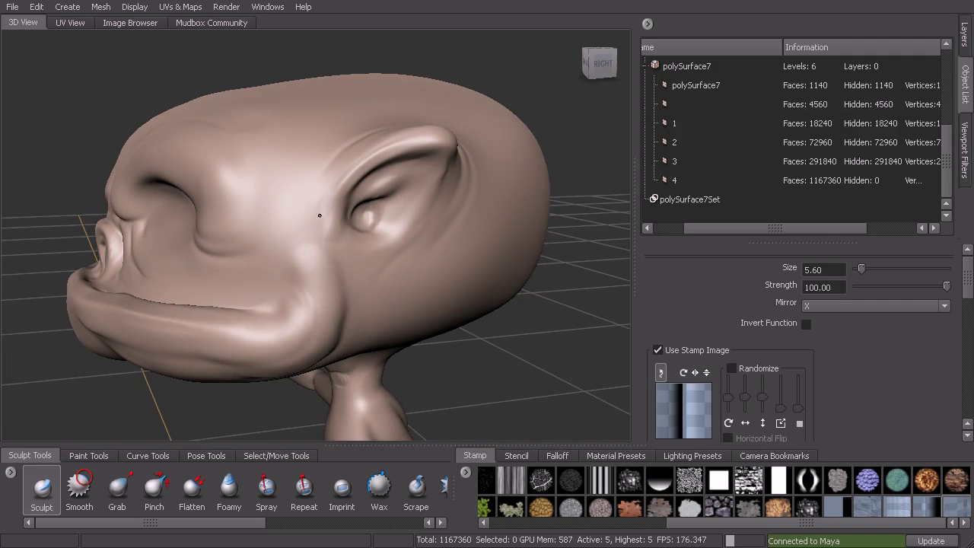
left_click_drag(351, 306, 364, 297, "alt")
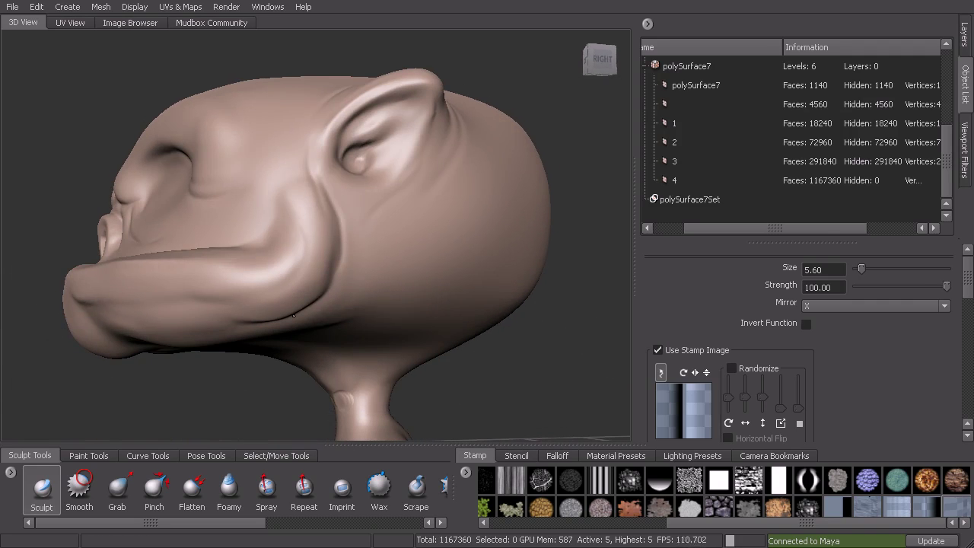
Step: Carve vertical folds between the cheek and the back of the jaw below the ear at size 5.60, and smooth them
left_click_drag(351, 255, 337, 311)
left_click_drag(369, 261, 351, 203)
left_click_drag(348, 199, 350, 214, "shift")
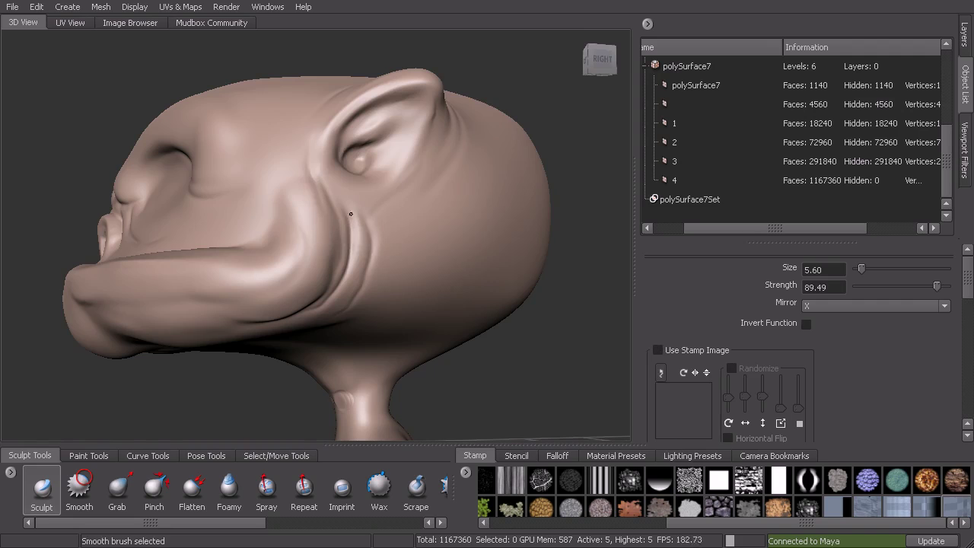
Step: Build up a fleshy fold around the corner of the mouth with the Wax brush at size 3.48 and smooth it
mouse_move(307, 150)
left_mouse_down("alt")
mouse_move(366, 251)
mouse_move(387, 256)
left_mouse_up("alt")
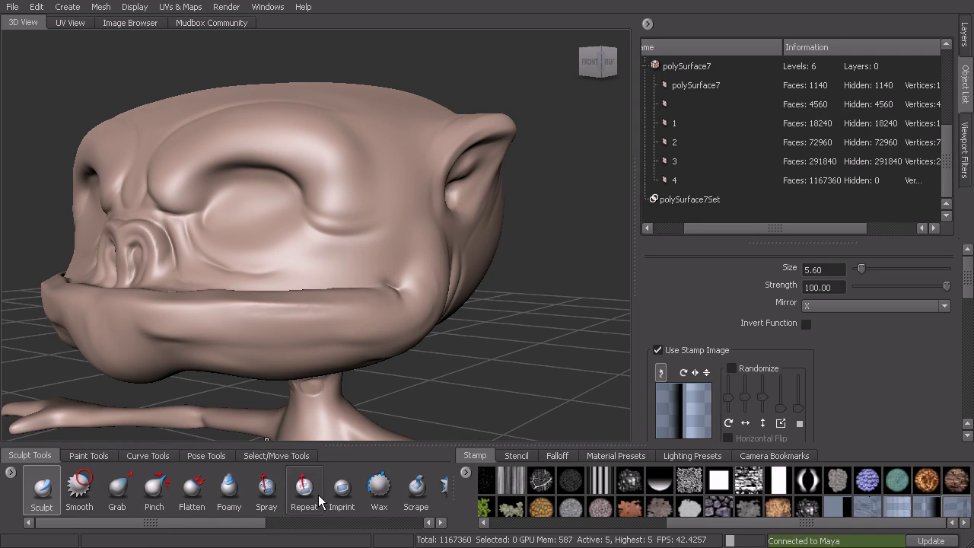
left_click(379, 487)
mouse_move(420, 271)
left_mouse_down()
mouse_move(395, 266)
mouse_move(394, 298)
mouse_move(400, 290)
mouse_move(409, 313)
left_mouse_up()
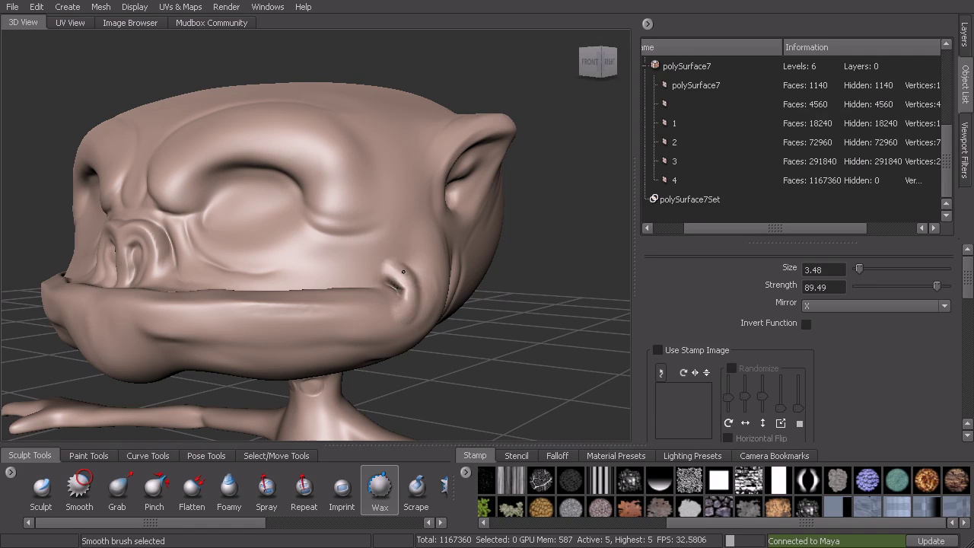
left_click_drag(407, 275, 409, 289)
left_click_drag(369, 251, 387, 264, "shift")
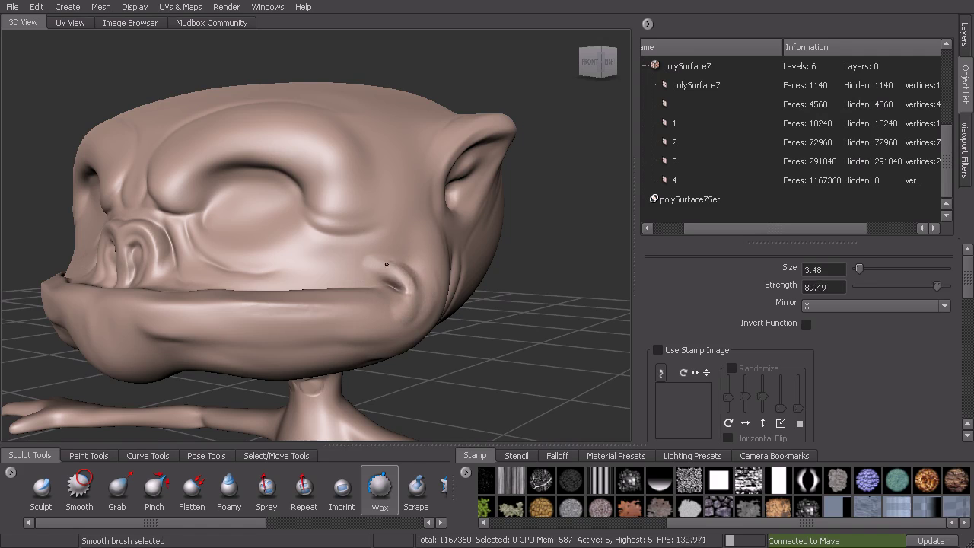
left_click_drag(417, 315, 387, 239)
left_click_drag(386, 239, 403, 258, "shift")
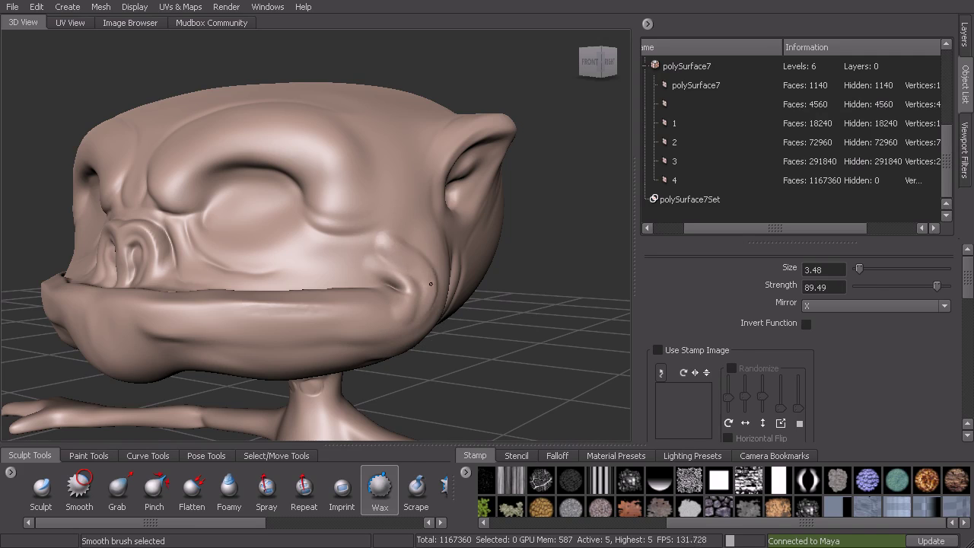
Step: Build a row of vertical bulges along the lower lip with the Wax brush at strength 12.52 and soften them by smoothing
mouse_move(312, 277)
left_mouse_down("alt")
mouse_move(447, 268)
mouse_move(434, 264)
left_mouse_up("alt")
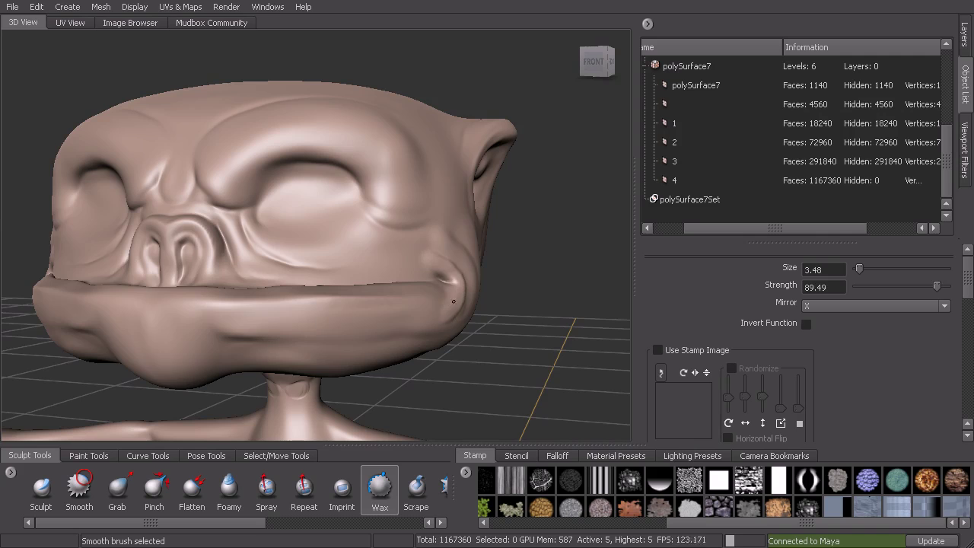
mouse_move(453, 303)
left_mouse_down("alt")
mouse_move(445, 300)
mouse_move(463, 299)
mouse_move(455, 299)
left_mouse_up("alt")
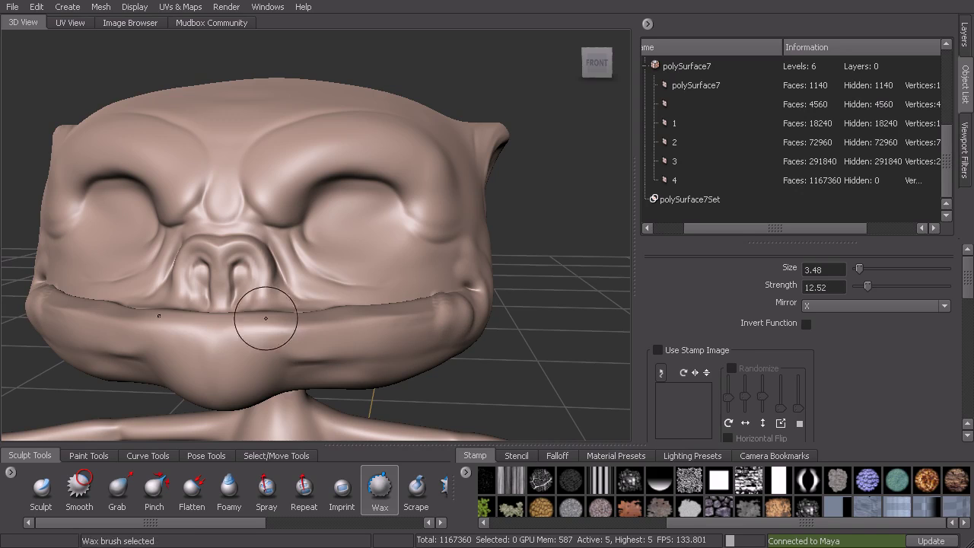
mouse_move(266, 318)
left_mouse_down()
mouse_move(250, 333)
mouse_move(221, 328)
left_mouse_up()
left_click_drag(237, 360, 243, 347, "shift")
mouse_move(319, 326)
left_mouse_down("shift")
mouse_move(261, 335)
mouse_move(315, 326)
mouse_move(330, 359)
left_mouse_up("shift")
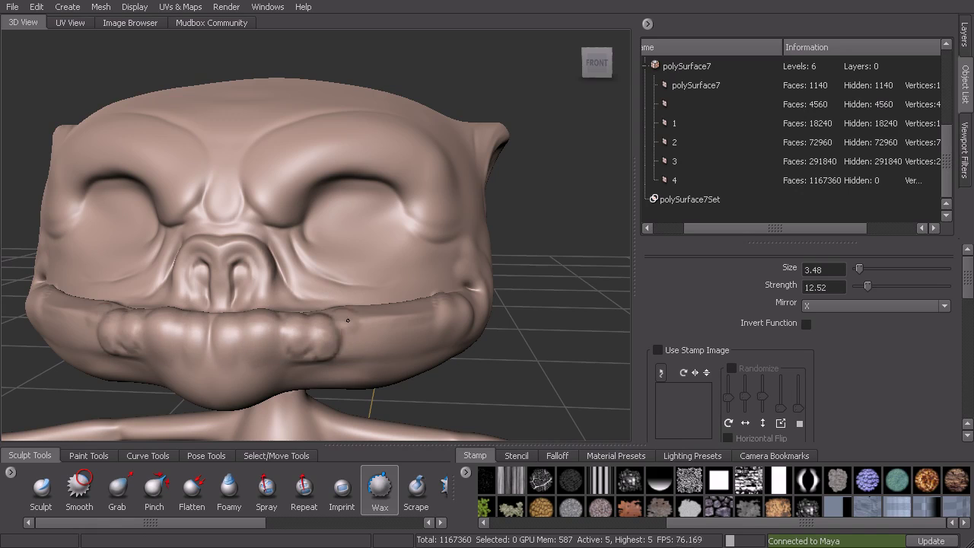
left_click_drag(348, 320, 354, 353)
left_click_drag(381, 315, 387, 347)
mouse_move(416, 318)
left_mouse_down()
mouse_move(421, 335)
mouse_move(432, 311)
left_mouse_up()
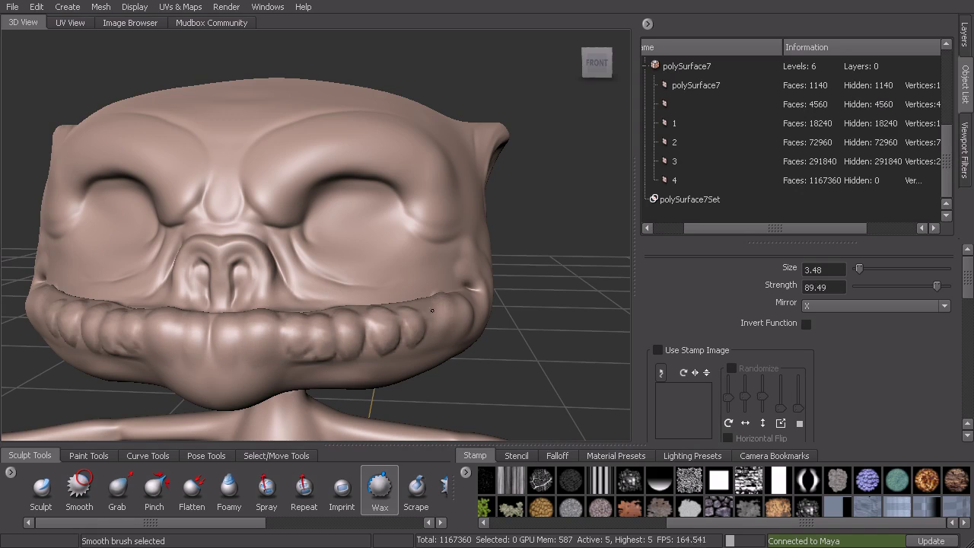
left_click_drag(344, 349, 279, 358, "shift")
left_click_drag(212, 347, 300, 342, "shift")
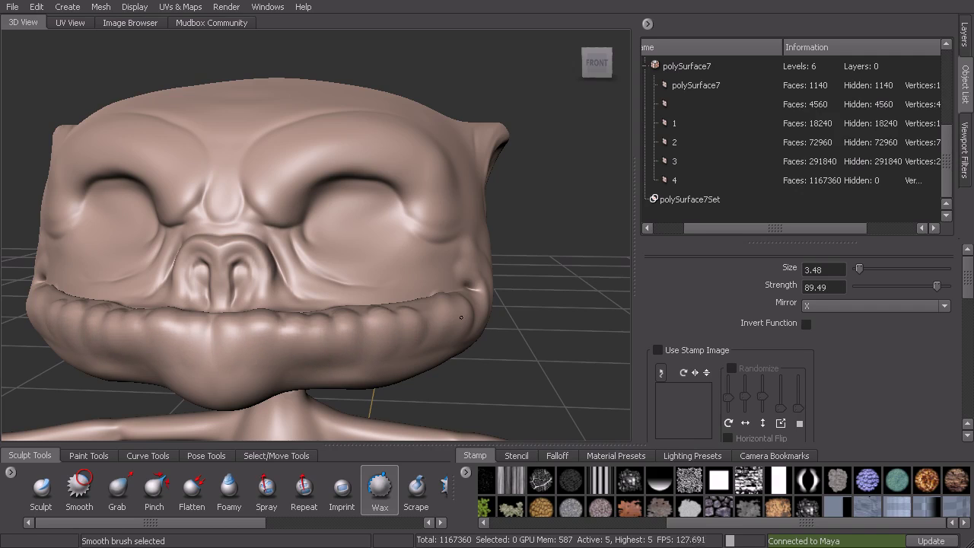
Step: Form a vertical crease down the centre of the lower lip with the Pinch and Sculpt brushes at size 3.48, strength 100
left_click_drag(464, 317, 472, 291, "alt")
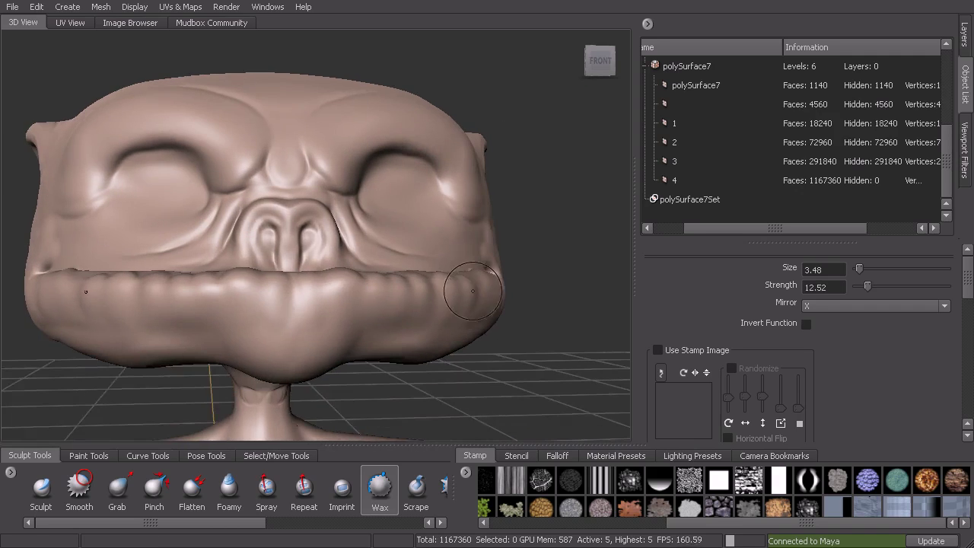
left_click(155, 487)
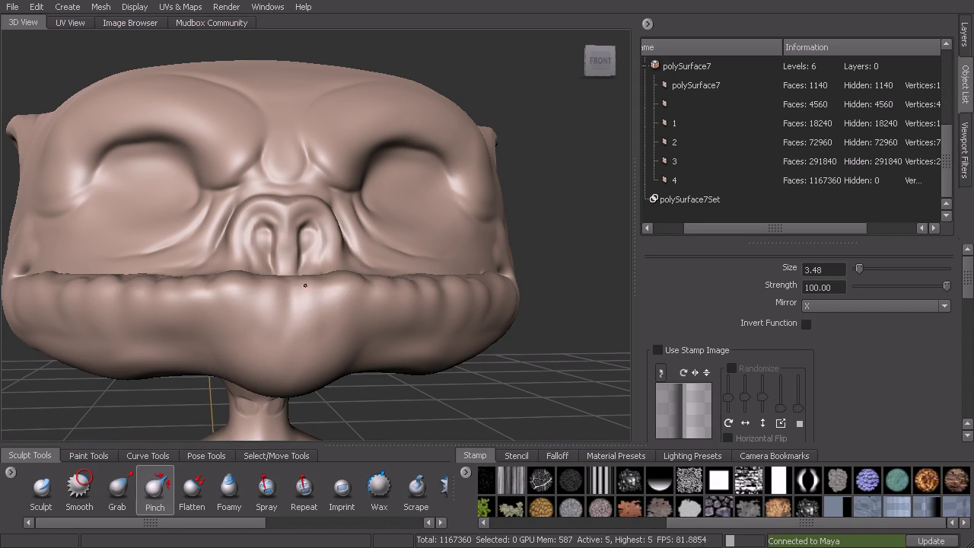
mouse_move(402, 279)
left_mouse_down("alt")
mouse_move(274, 307)
mouse_move(357, 298)
mouse_move(315, 304)
mouse_move(332, 328)
mouse_move(283, 309)
left_mouse_up("alt")
left_click(41, 487)
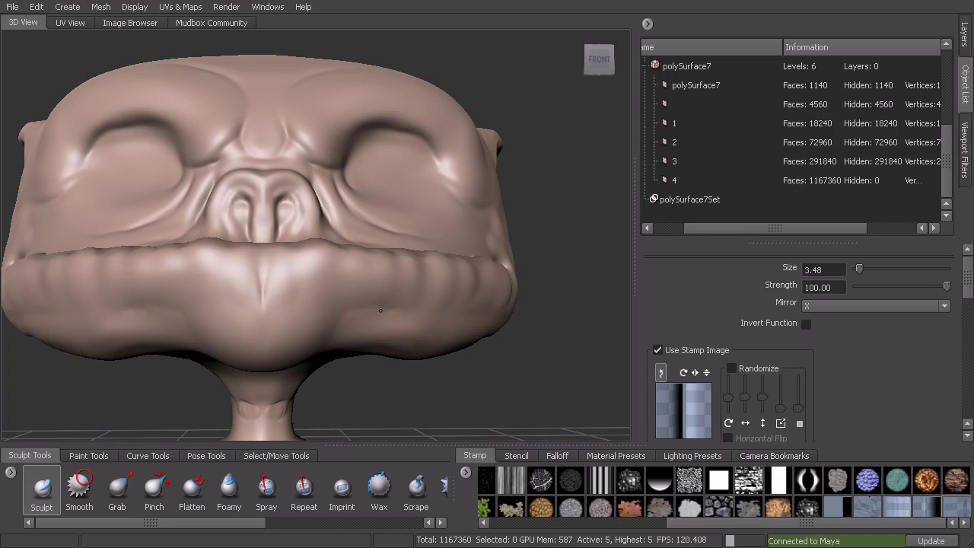
Step: Carve curved creases in the cheek around the corner of the mouth with the Sculpt brush at size 3.48 and smooth them
left_click_drag(347, 324, 366, 267, "alt")
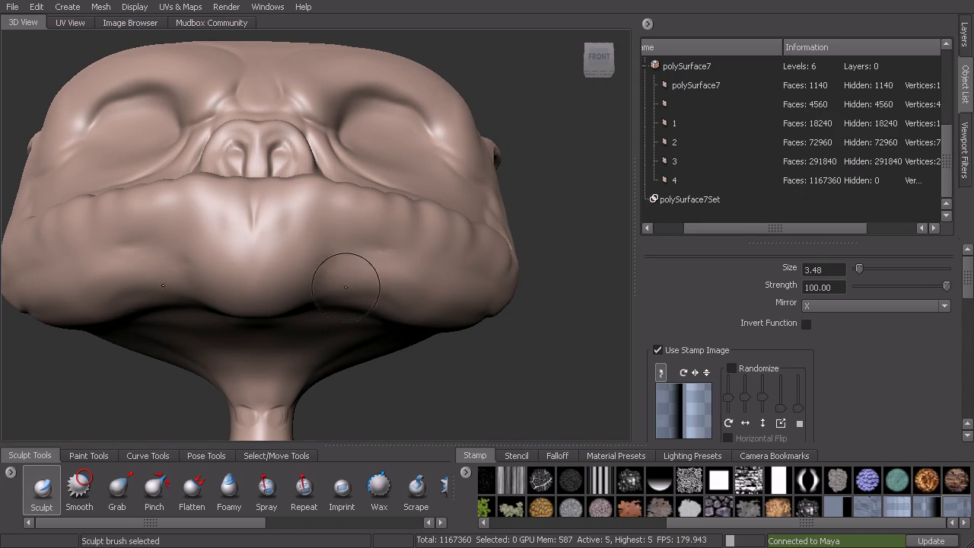
left_click_drag(396, 228, 348, 321, "alt")
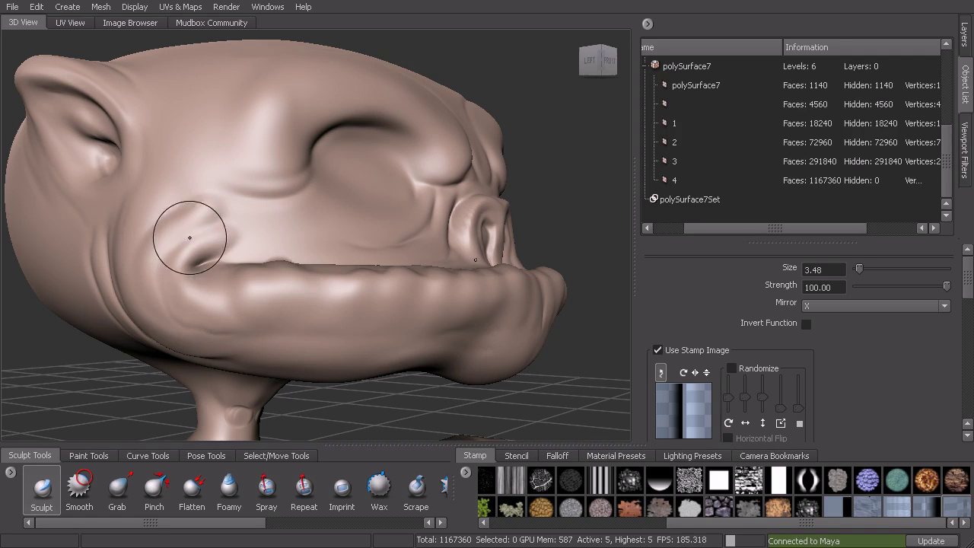
key("shift")
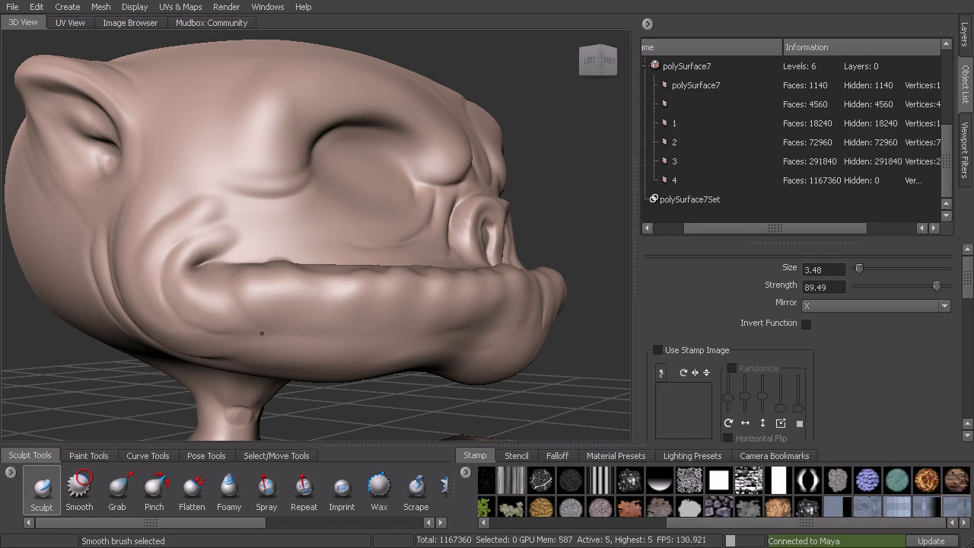
key("shift")
key("shift")
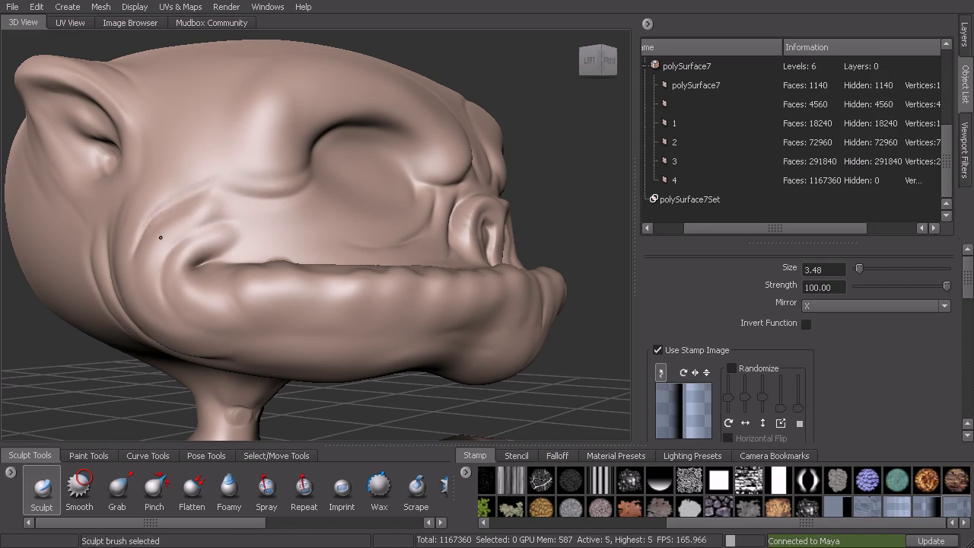
left_click_drag(216, 174, 271, 192, "alt")
key("shift")
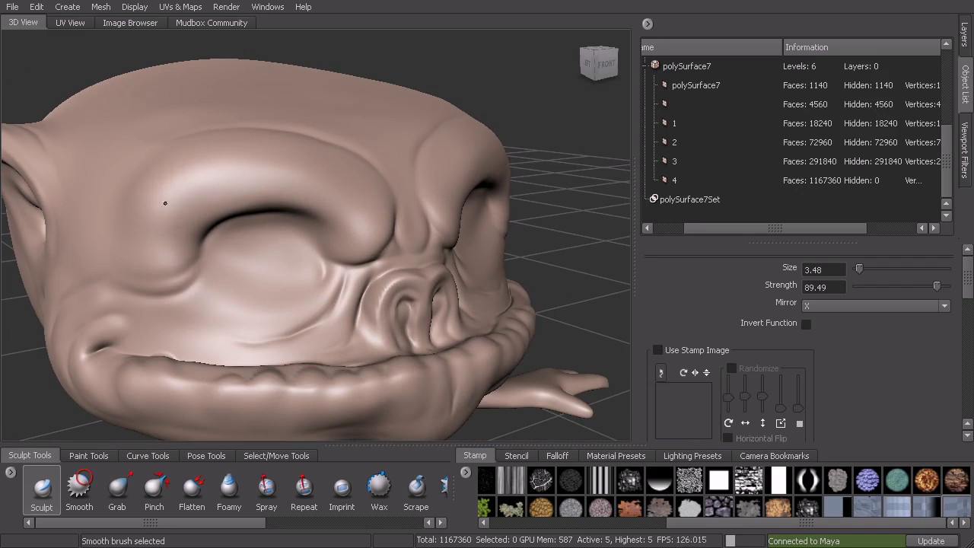
key("shift")
Step: Carve sharper, deeper edges around the nostrils with the Sculpt brush at size 3.48, strength 100
left_click_drag(327, 219, 424, 238, "alt")
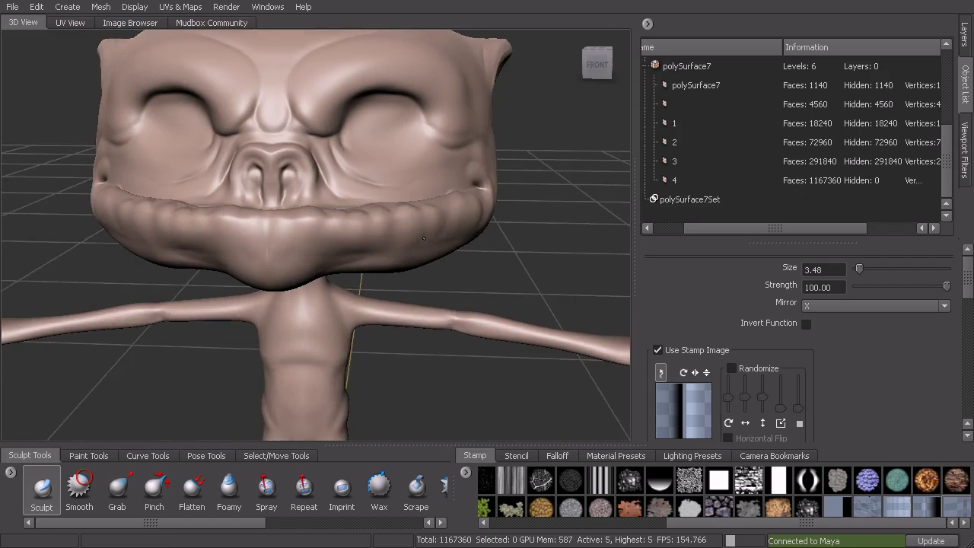
scroll(419, 232, "up", 6)
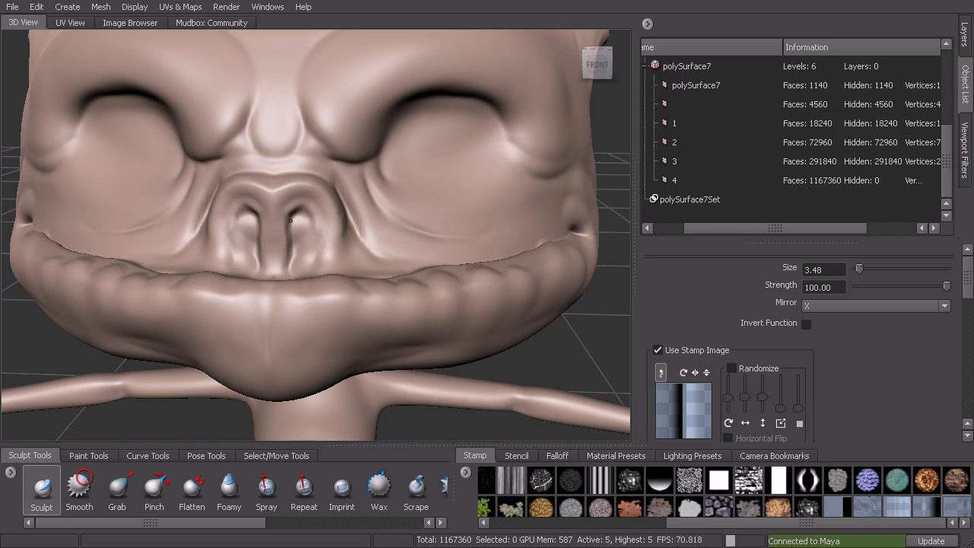
left_click_drag(307, 213, 309, 248)
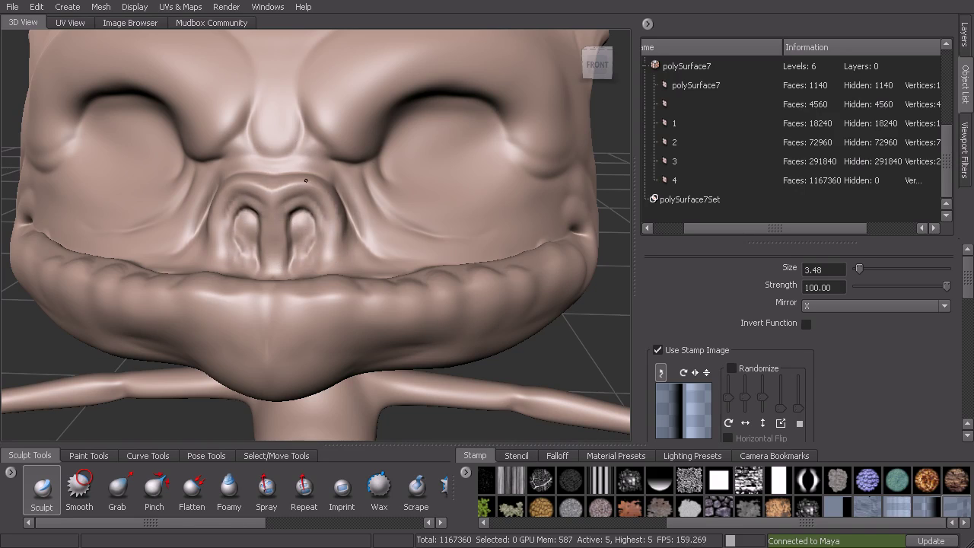
Step: Build a vertical ridge between the brows above the nose with the Wax brush at strength 12.52 and smooth it
left_click_drag(342, 199, 241, 150, "alt")
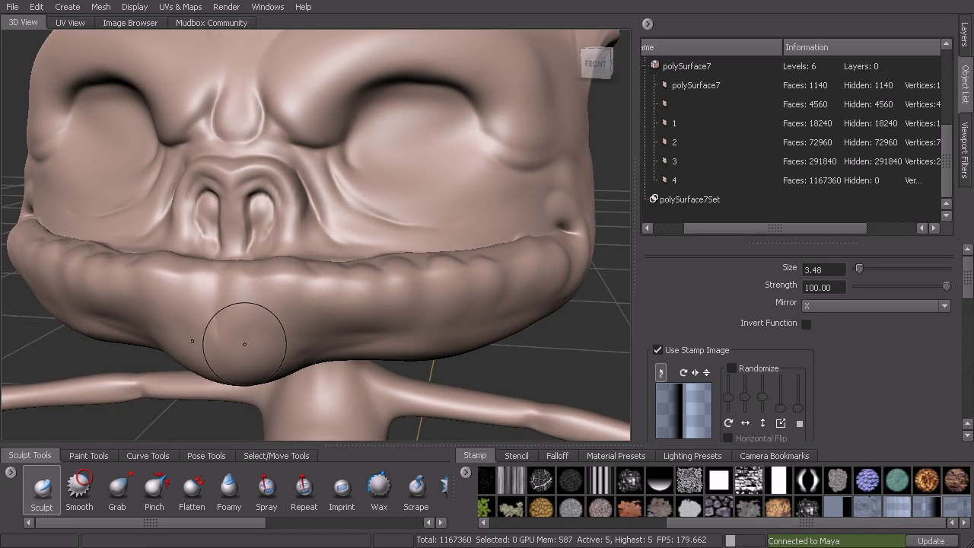
left_click(379, 486)
left_click_drag(358, 395, 304, 294, "alt")
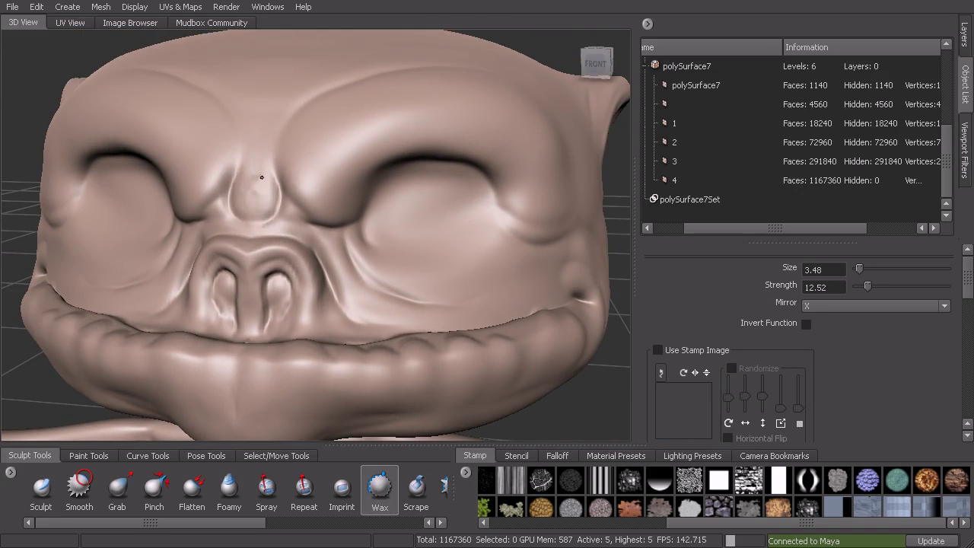
left_click_drag(260, 142, 264, 120)
left_click_drag(260, 181, 258, 203, "shift")
left_click_drag(264, 140, 262, 200, "shift")
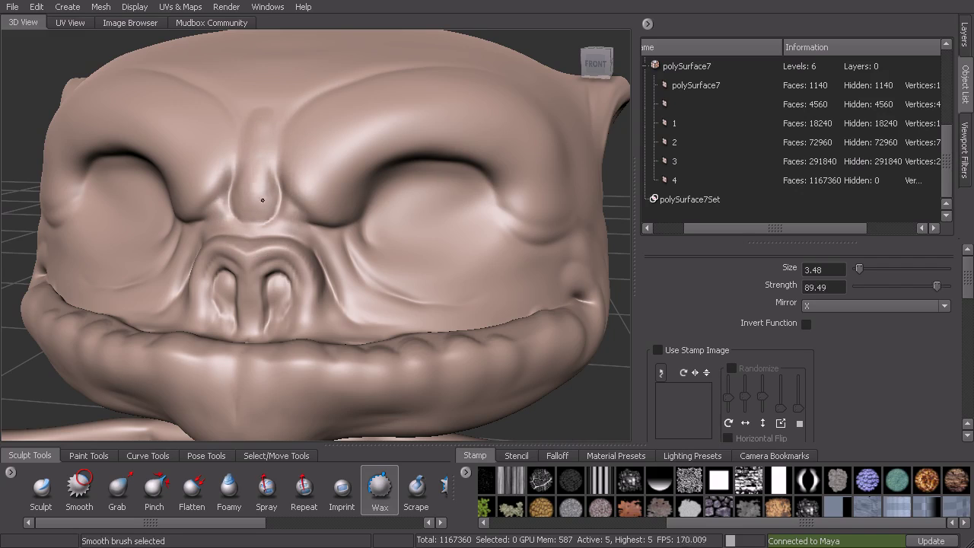
Step: Examine the sculpted head from several angles along with the creature's torso, arms and hand
right_click_drag(349, 231, 361, 266, "alt")
left_click_drag(373, 272, 429, 282, "alt")
right_click_drag(429, 282, 423, 331, "alt")
middle_click_drag(424, 331, 424, 265, "alt")
left_click_drag(425, 265, 443, 254, "alt")
right_click_drag(443, 254, 438, 241, "alt")
left_click_drag(437, 241, 425, 261, "alt")
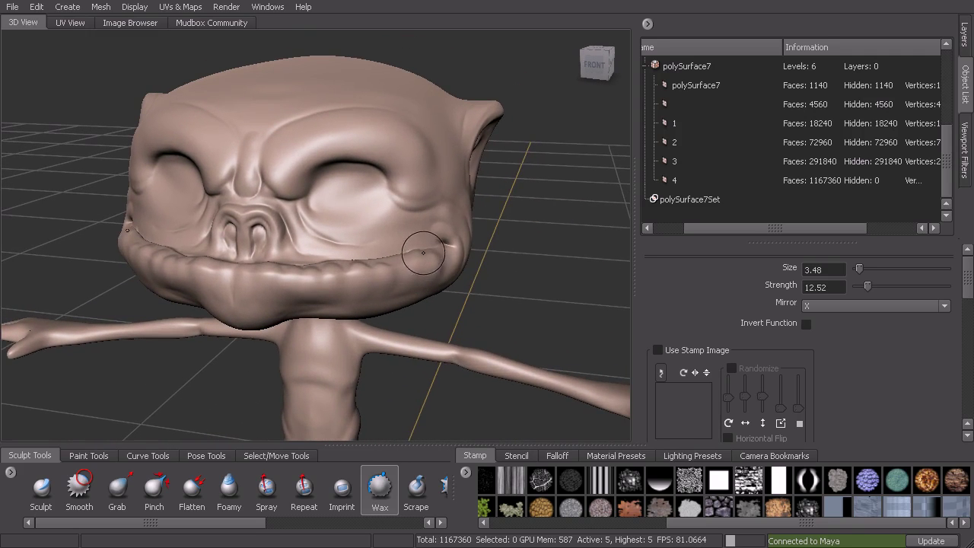
mouse_move(448, 308)
left_mouse_down("alt")
mouse_move(358, 218)
mouse_move(374, 230)
mouse_move(363, 235)
mouse_move(392, 236)
left_mouse_up("alt")
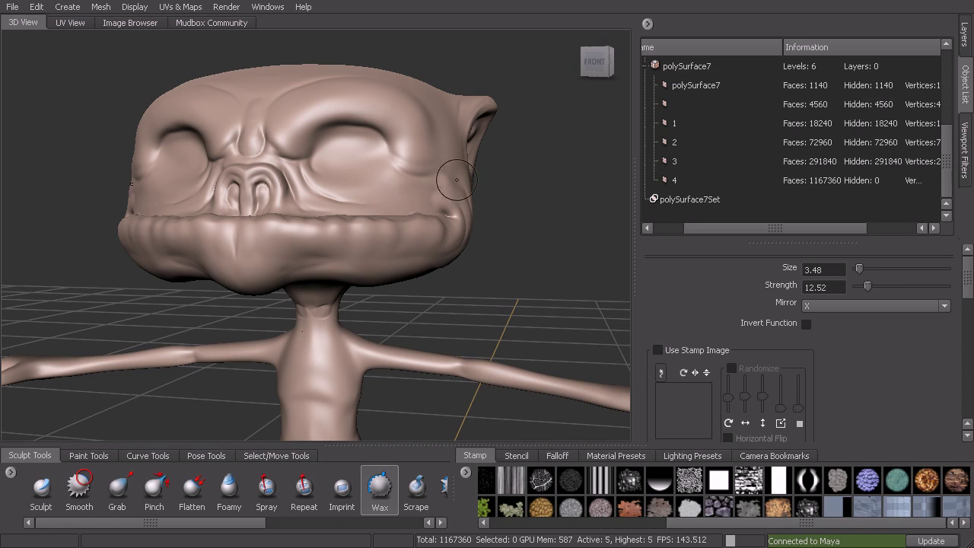
left_click_drag(414, 215, 613, 174, "alt")
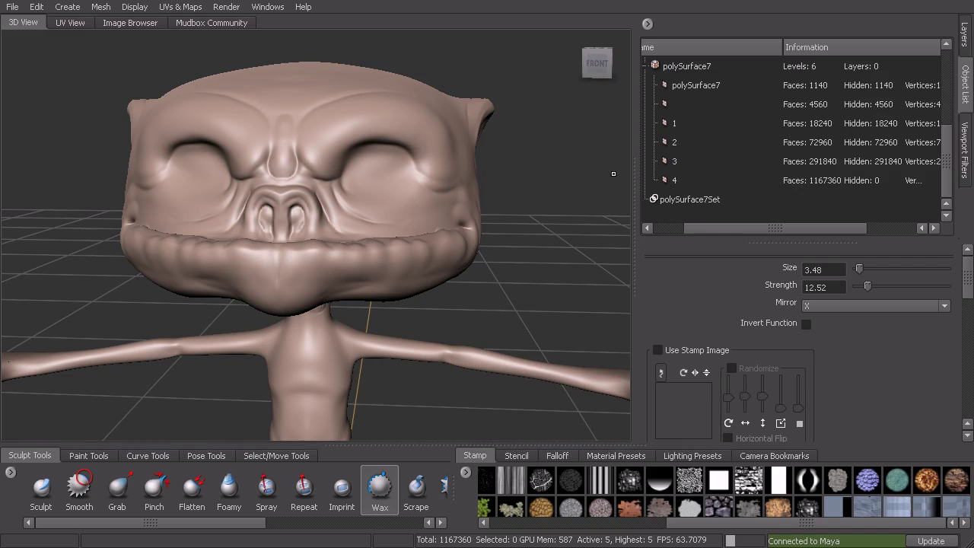
left_click_drag(515, 282, 595, 319, "alt")
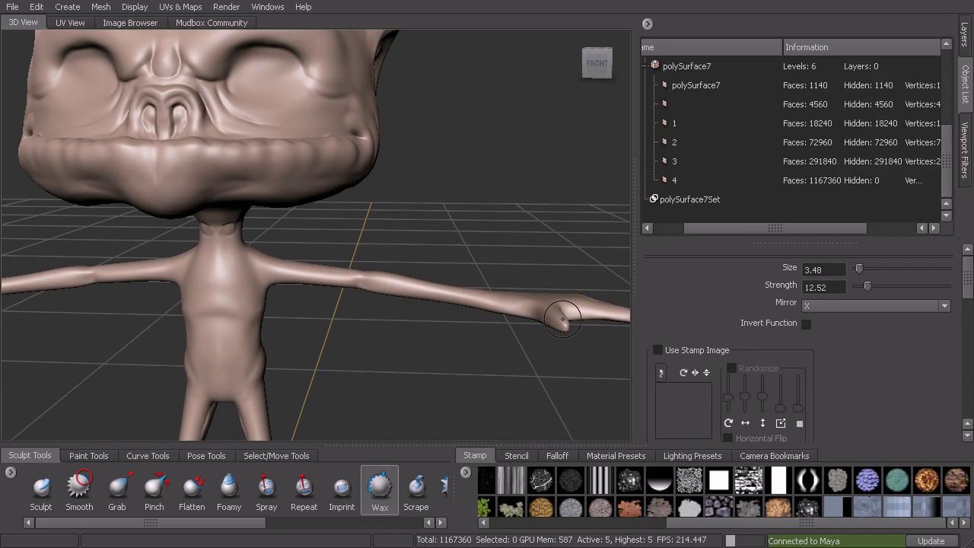
left_click_drag(457, 257, 491, 276, "alt")
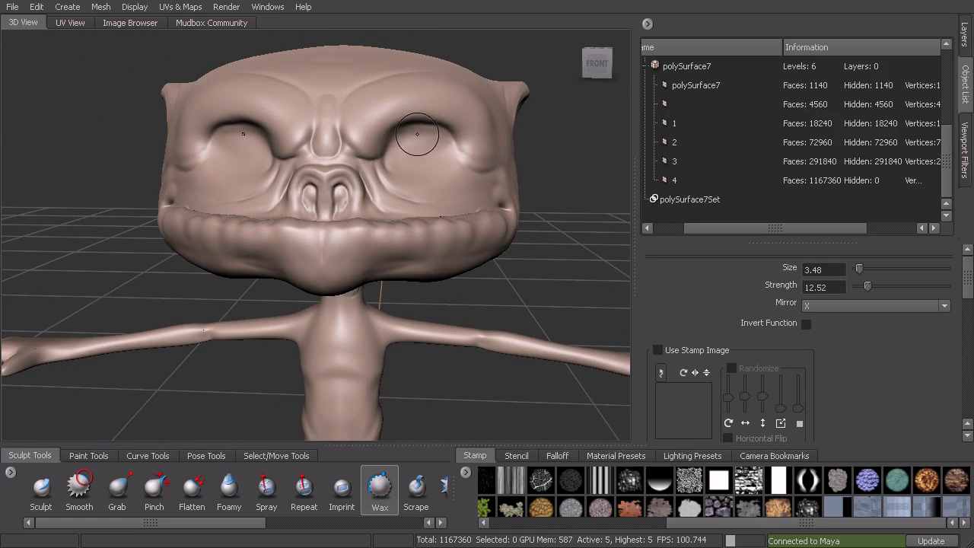
left_click_drag(474, 209, 551, 266, "alt")
middle_click_drag(574, 275, 546, 272, "alt")
left_click_drag(546, 271, 476, 258, "alt")
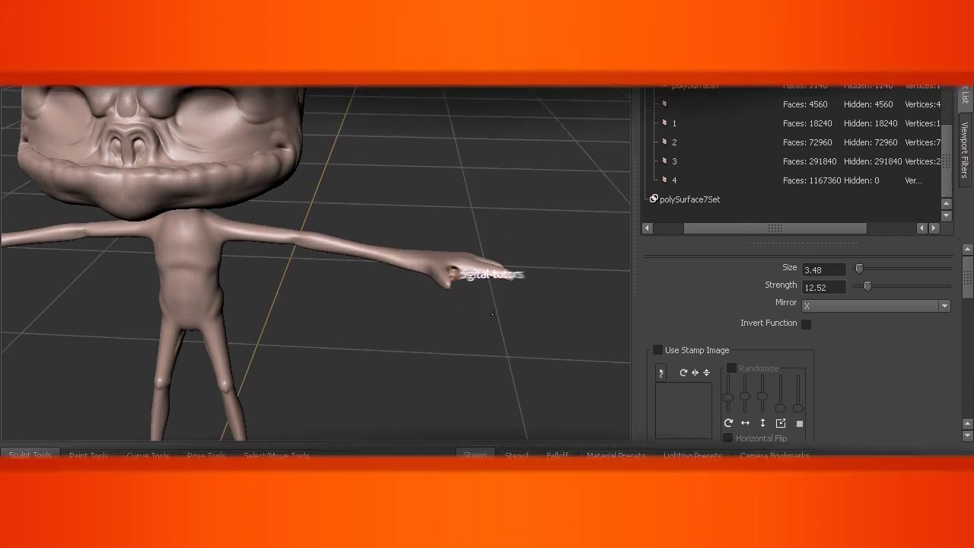